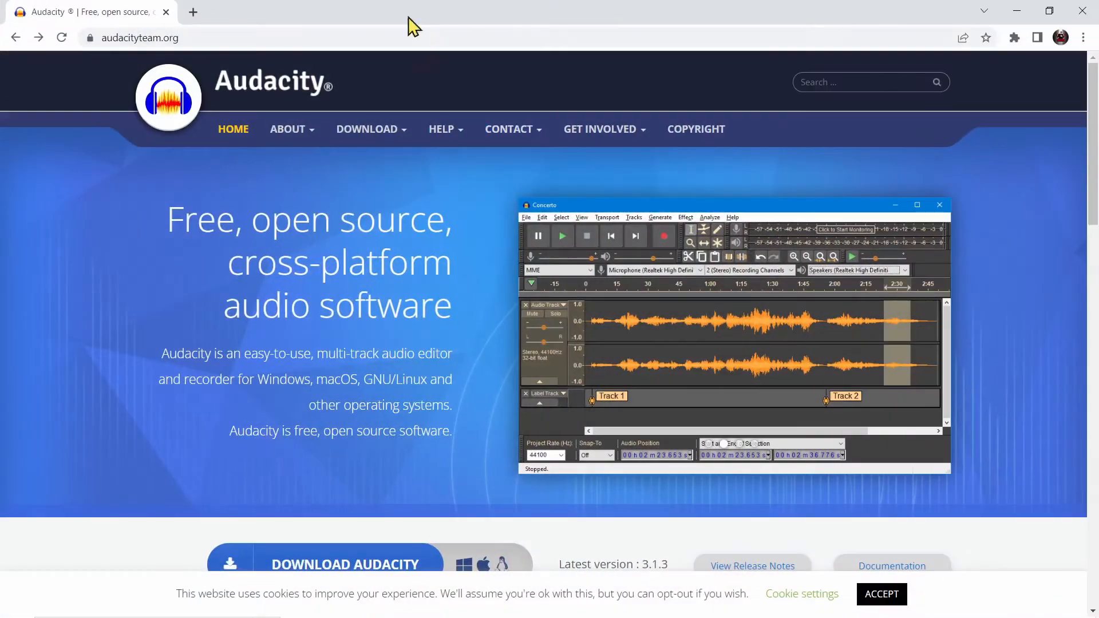
Open the Windows download page on audacityteam.org
left_click(297, 35)
left_click(314, 40)
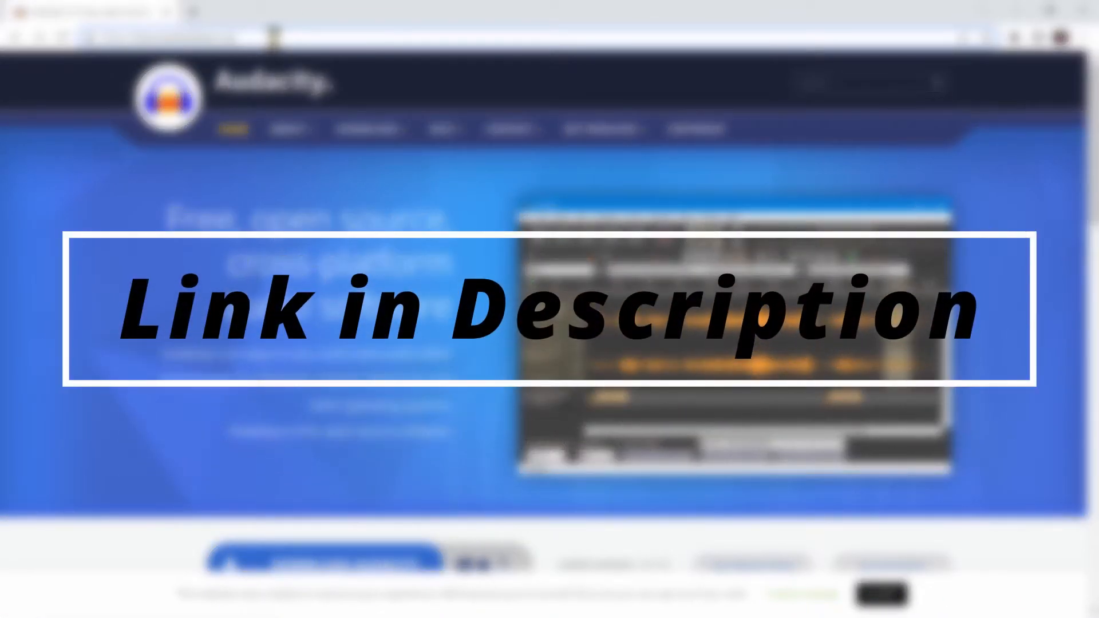
mouse_move(410, 140)
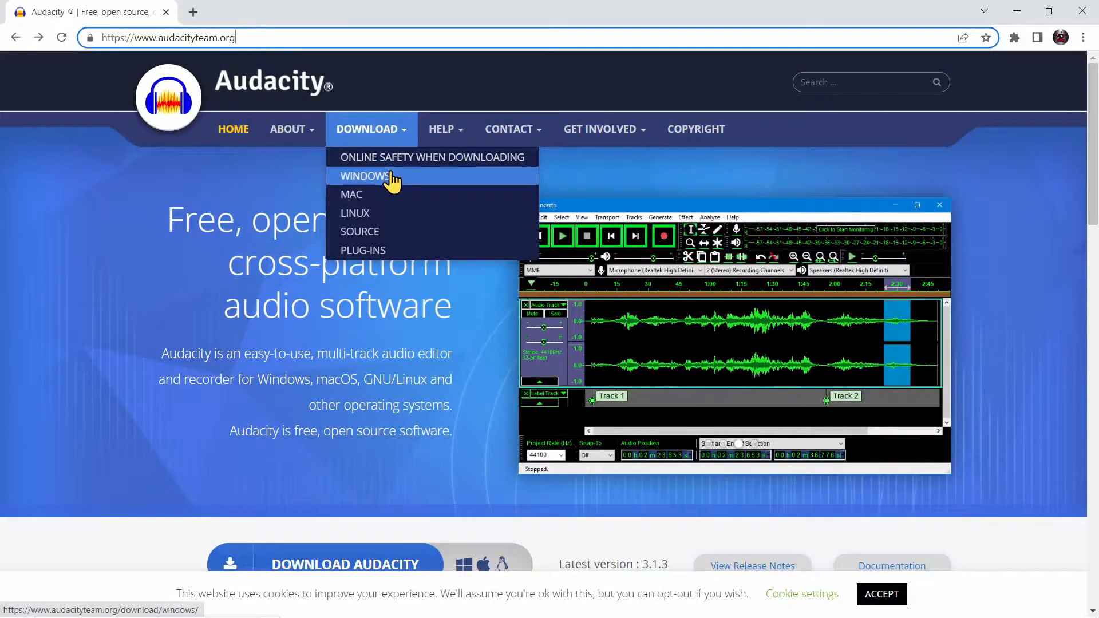
left_click(392, 176)
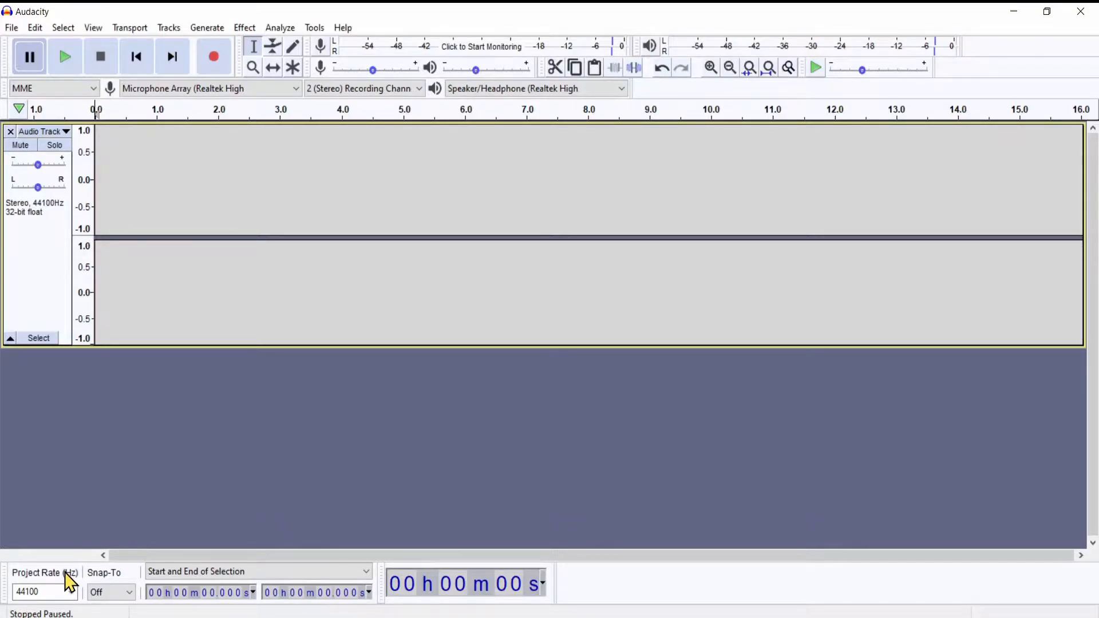
In Audacity, configure recording with a 48000 Hz project rate, the Realtek microphone array and 2 (Stereo) recording channels
left_click(72, 593)
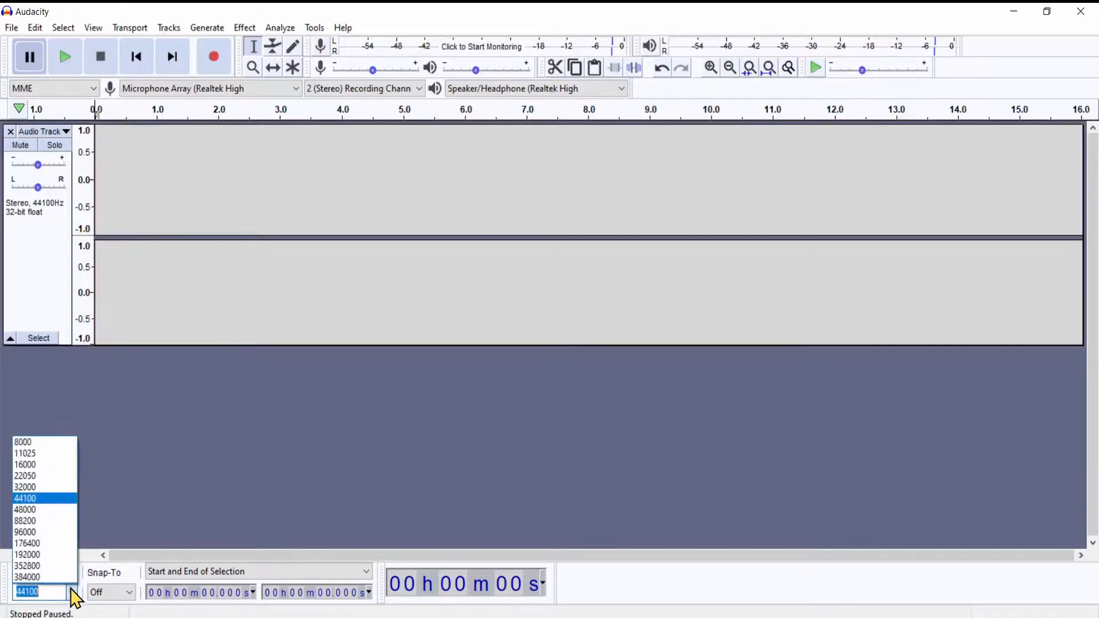
left_click(25, 507)
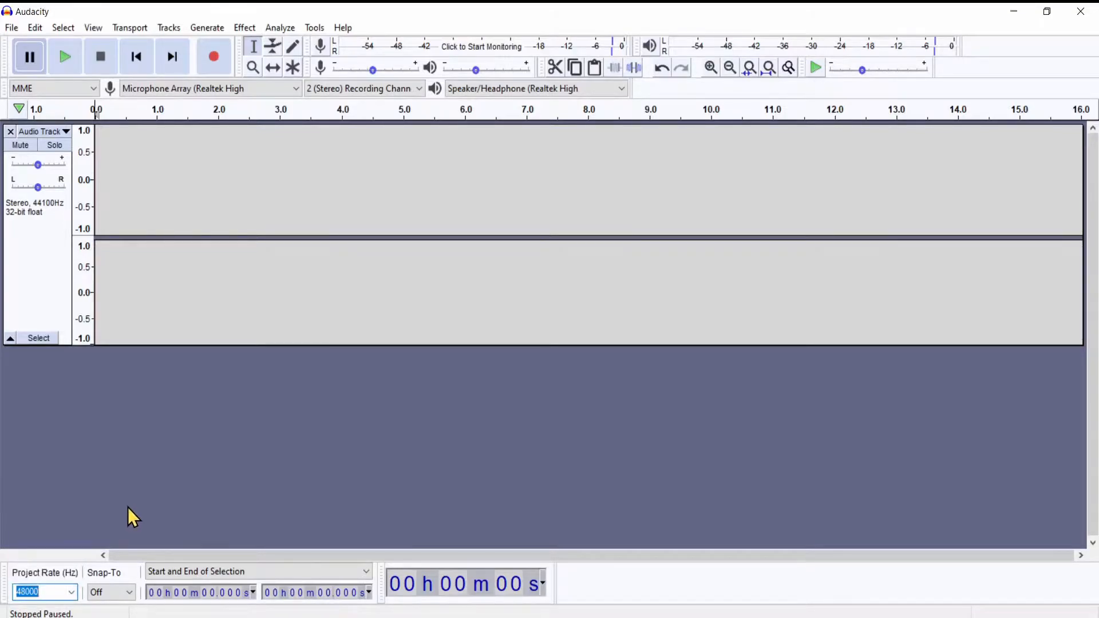
left_click(268, 88)
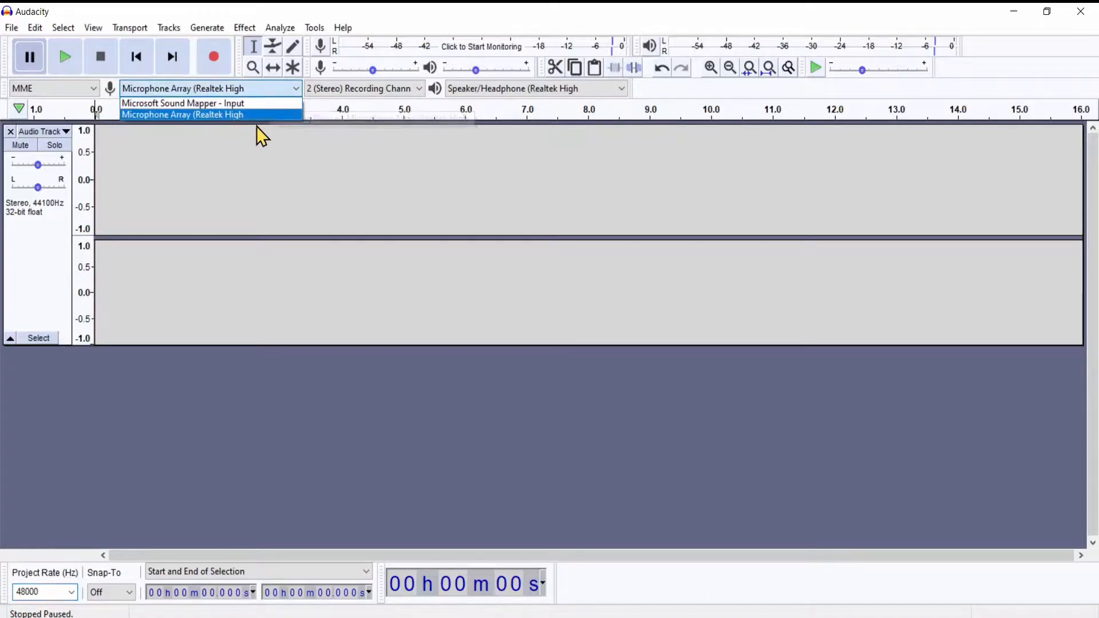
left_click(266, 86)
left_click(415, 91)
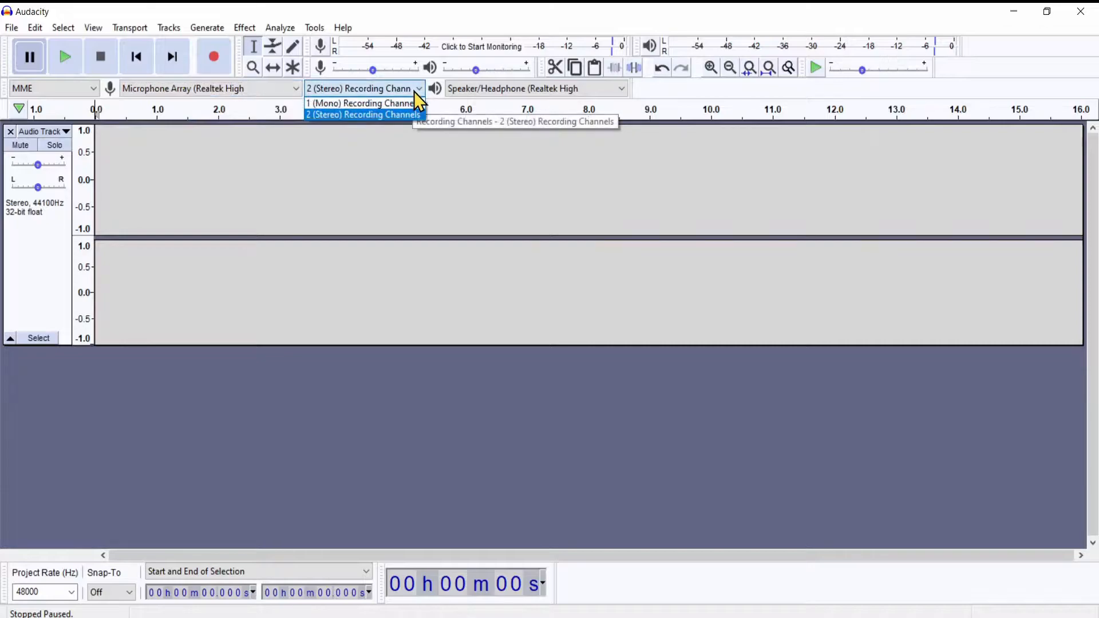
left_click(353, 117)
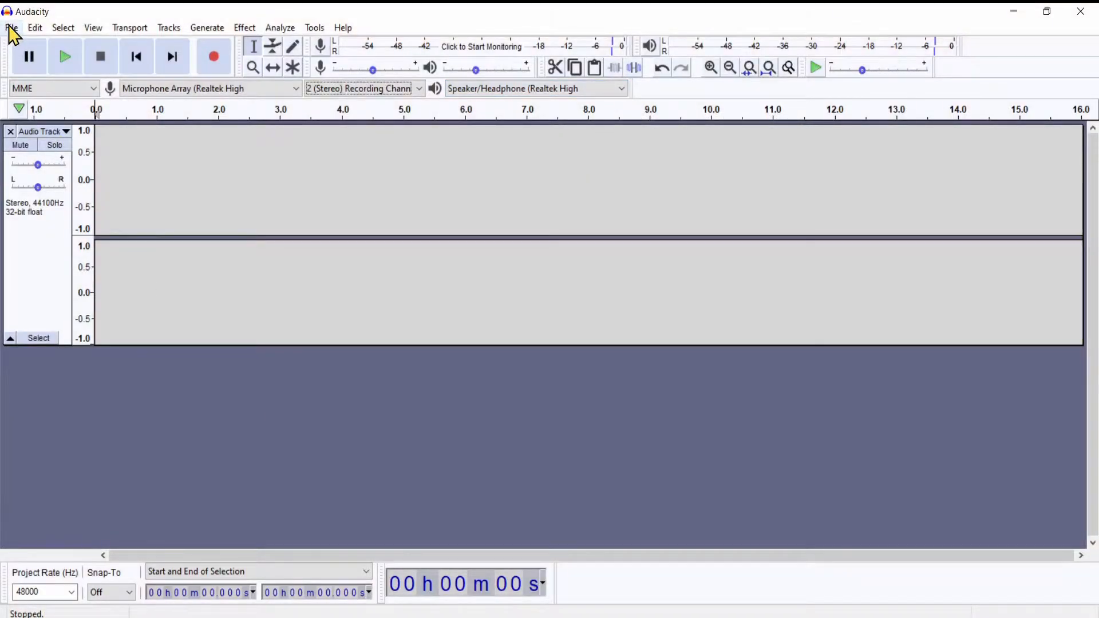
left_click(11, 28)
mouse_move(103, 117)
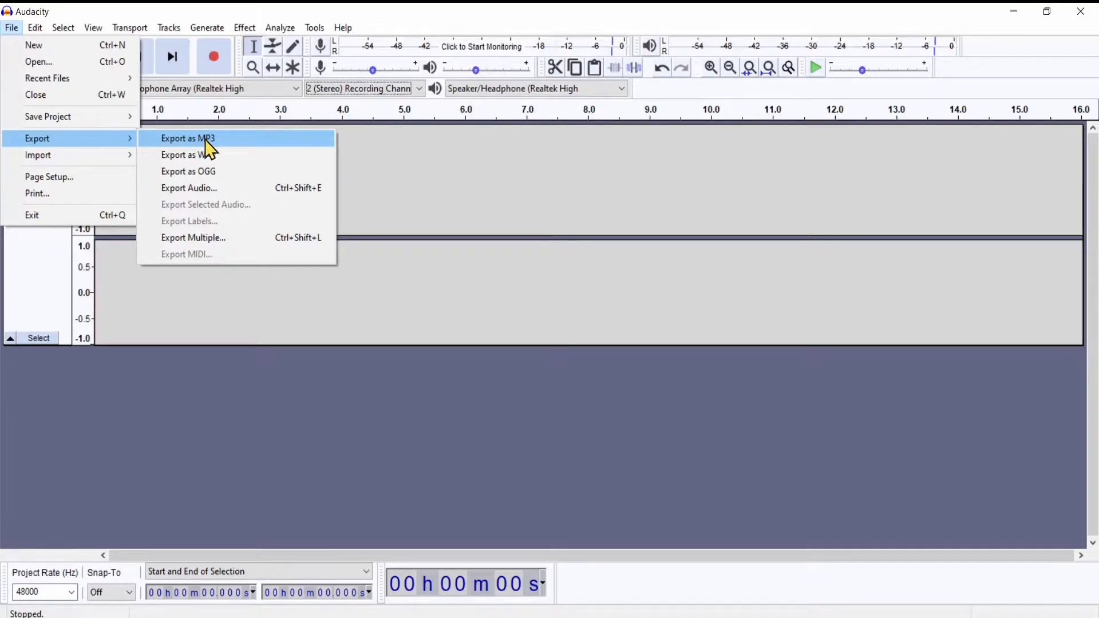
left_click(368, 183)
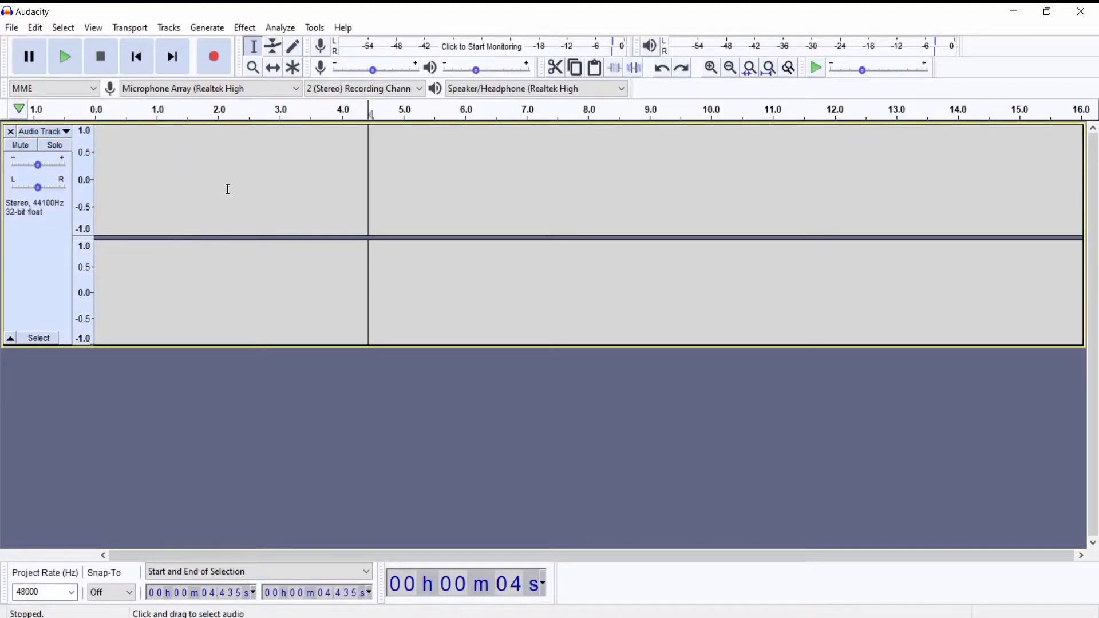
Remove the empty audio track, record a stereo voice clip of about 8 seconds and pause the recording
left_click(11, 132)
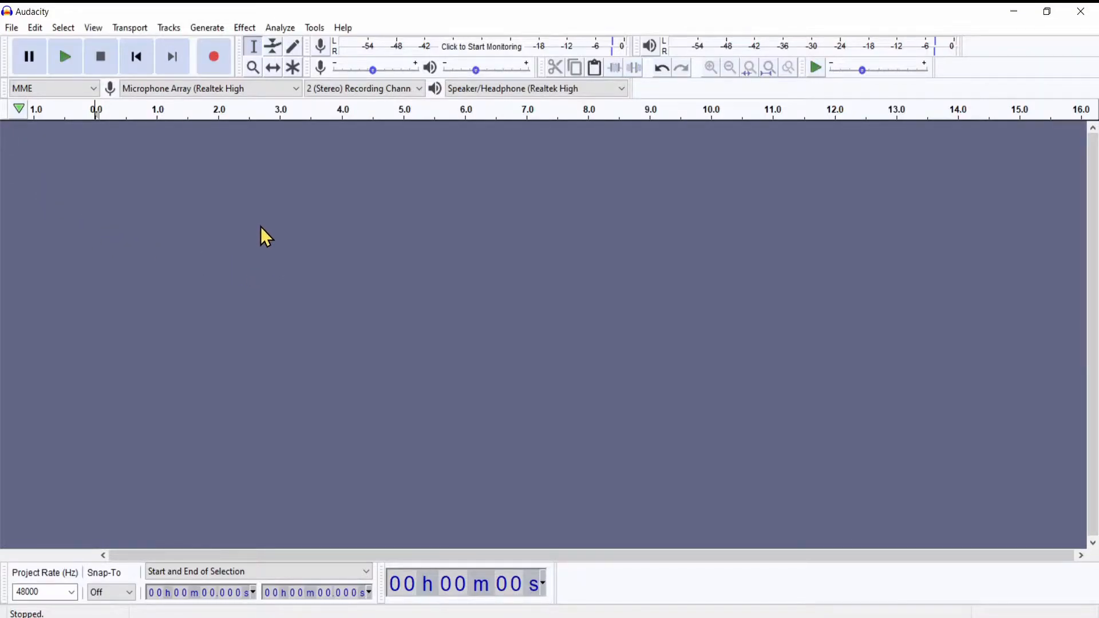
left_click(214, 50)
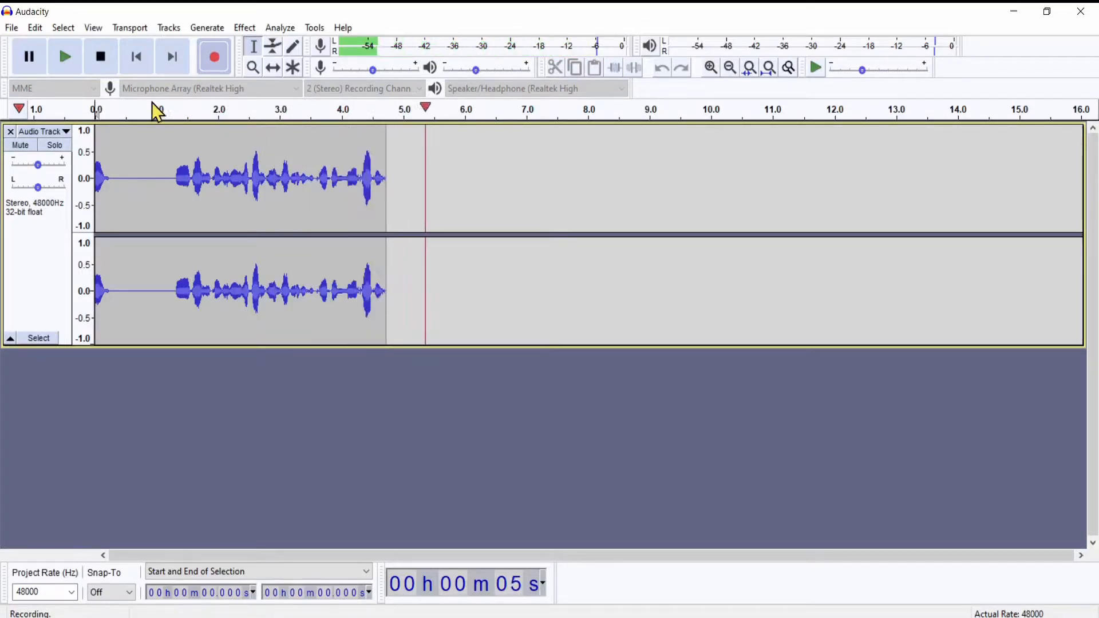
left_click(29, 57)
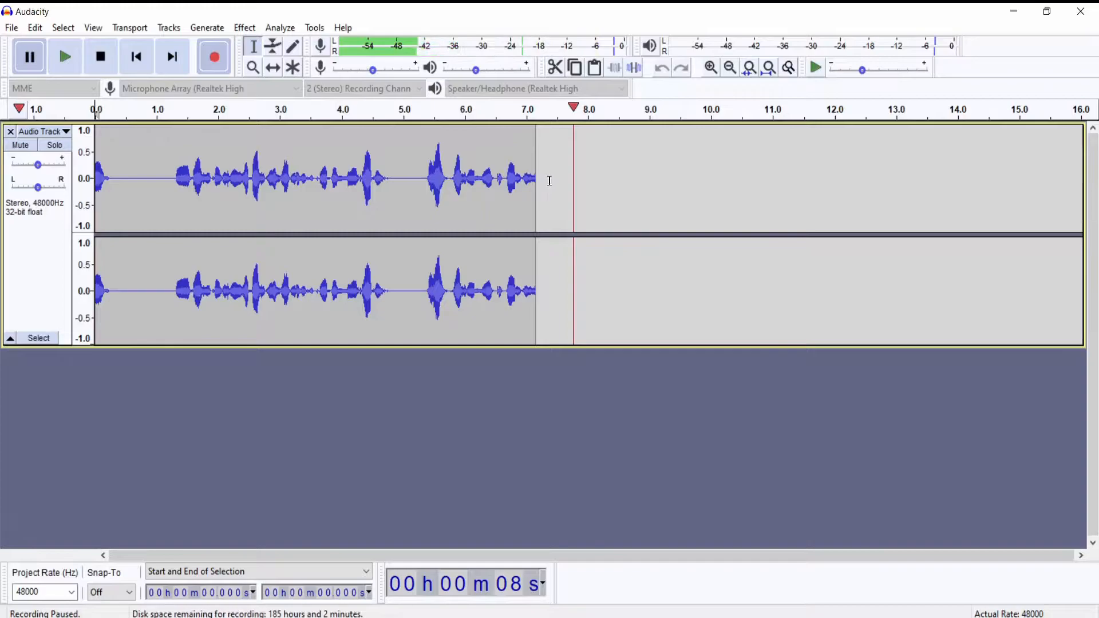
Delete all recorded audio from the track, including the short remainder at its start
left_click_drag(557, 180, 68, 184)
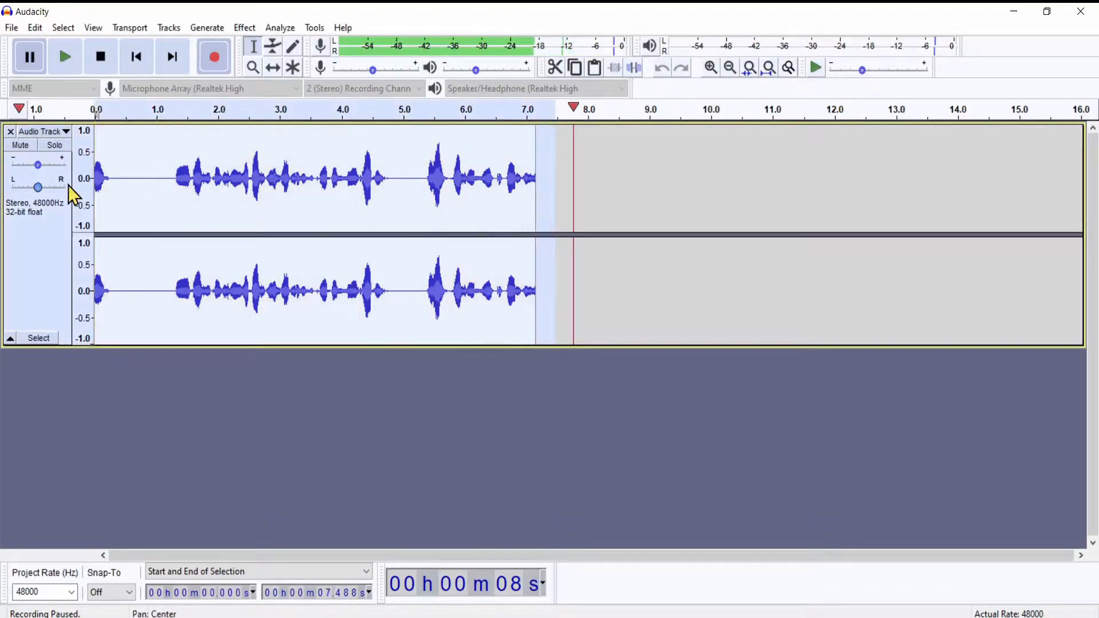
key("Delete")
left_click_drag(138, 181, 78, 181)
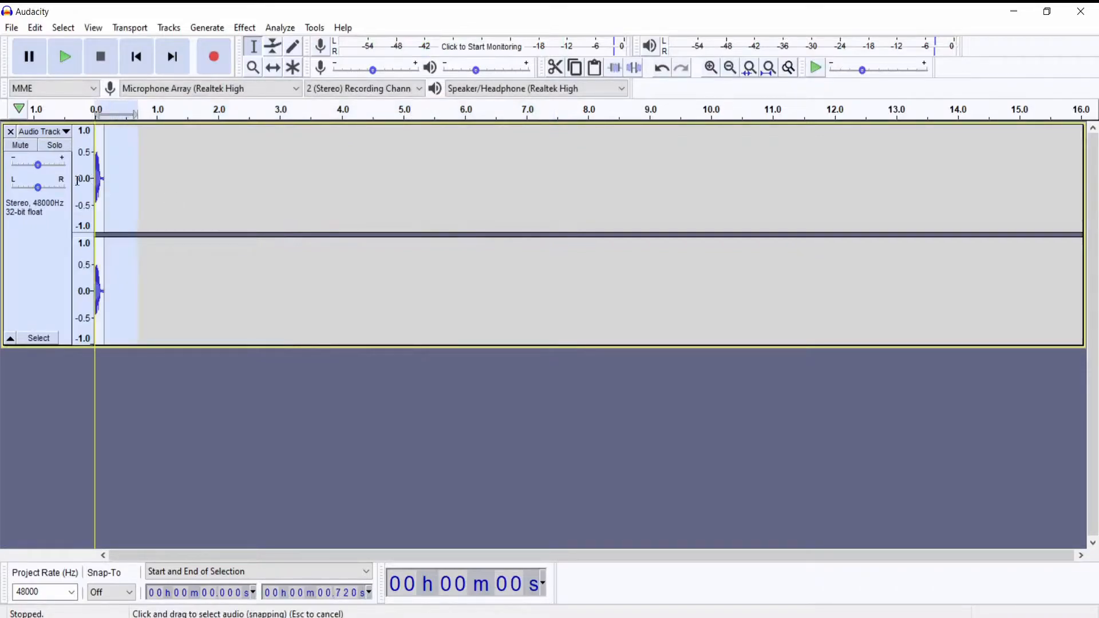
key("Delete")
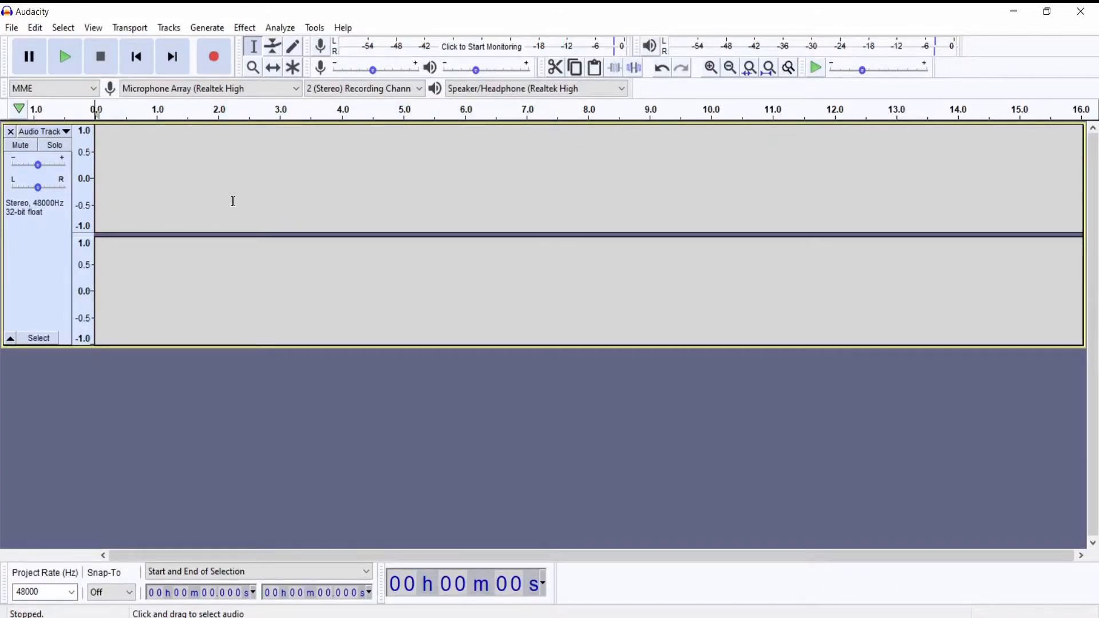
Record a new voice clip of about 13 seconds and delete its end from about 10.2 seconds onward
left_click(217, 55)
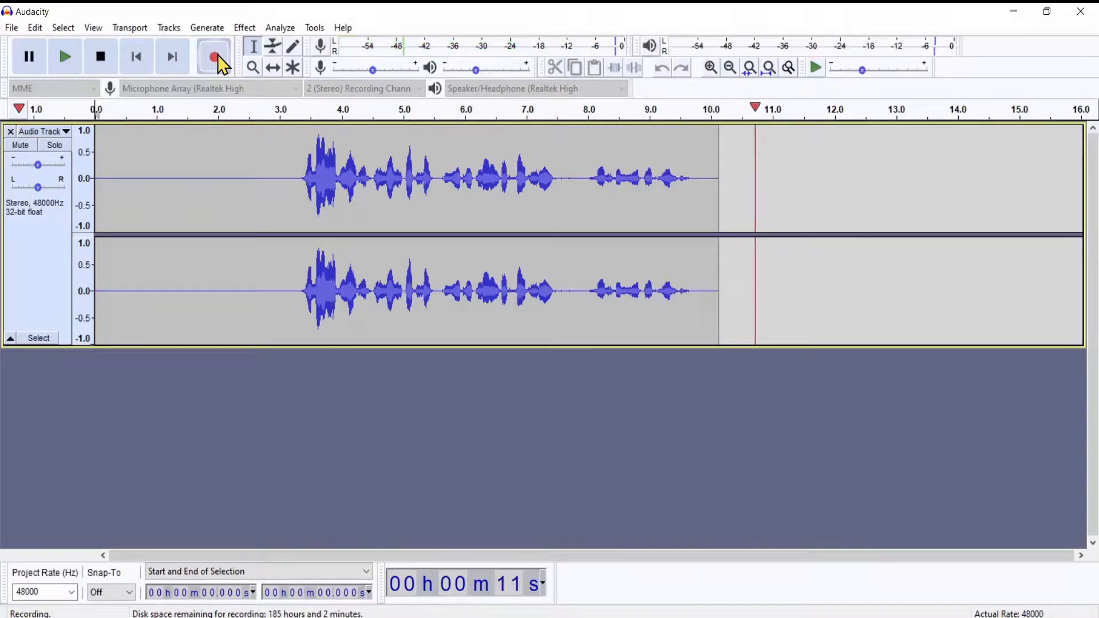
left_click(29, 64)
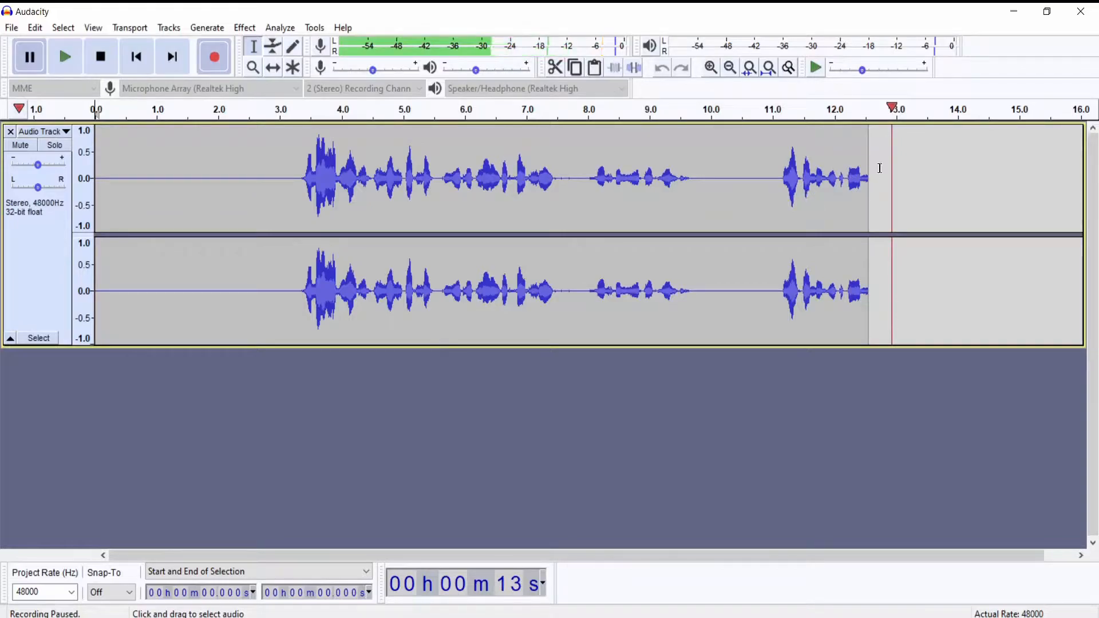
left_click_drag(869, 171, 723, 172)
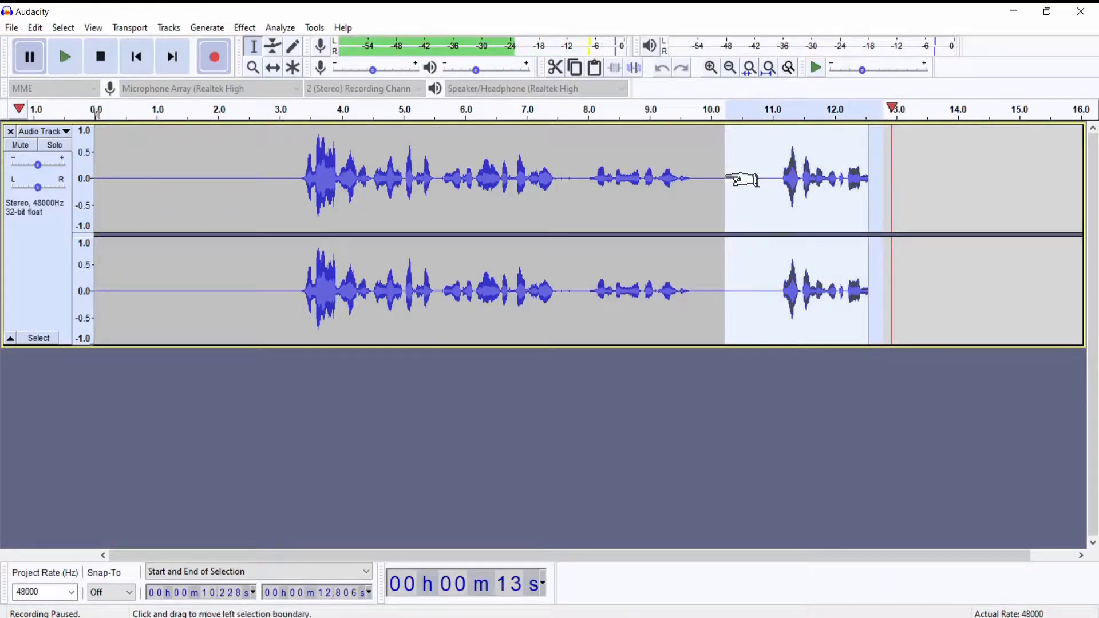
key("Delete")
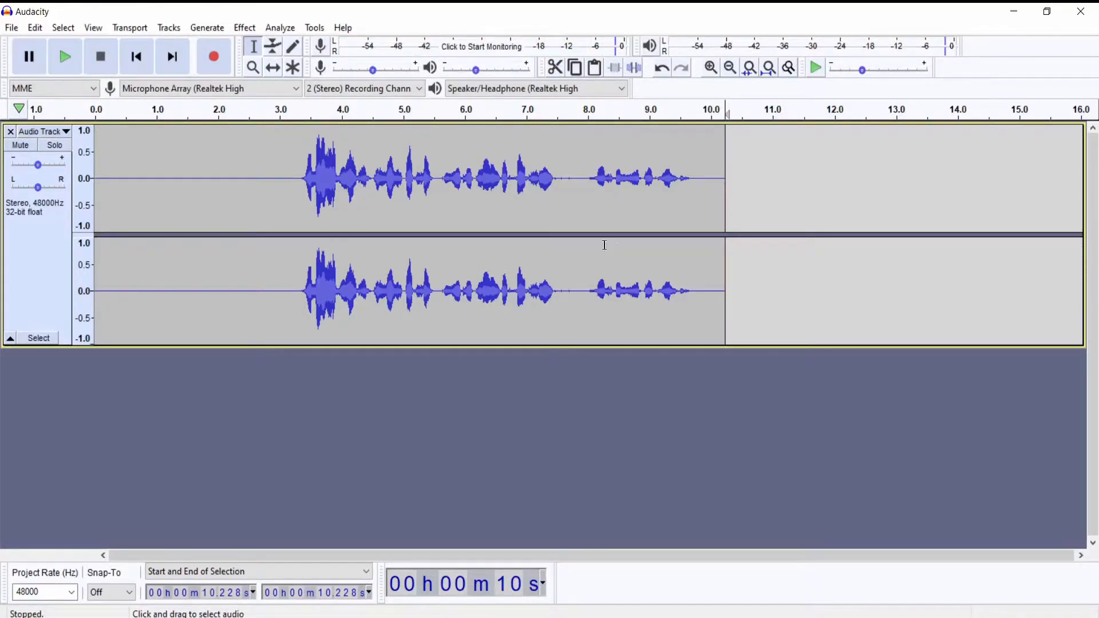
Play the recording from about 2 seconds, pause it, and examine the quiet ending and the louder opening speech by selecting them
left_click(221, 109)
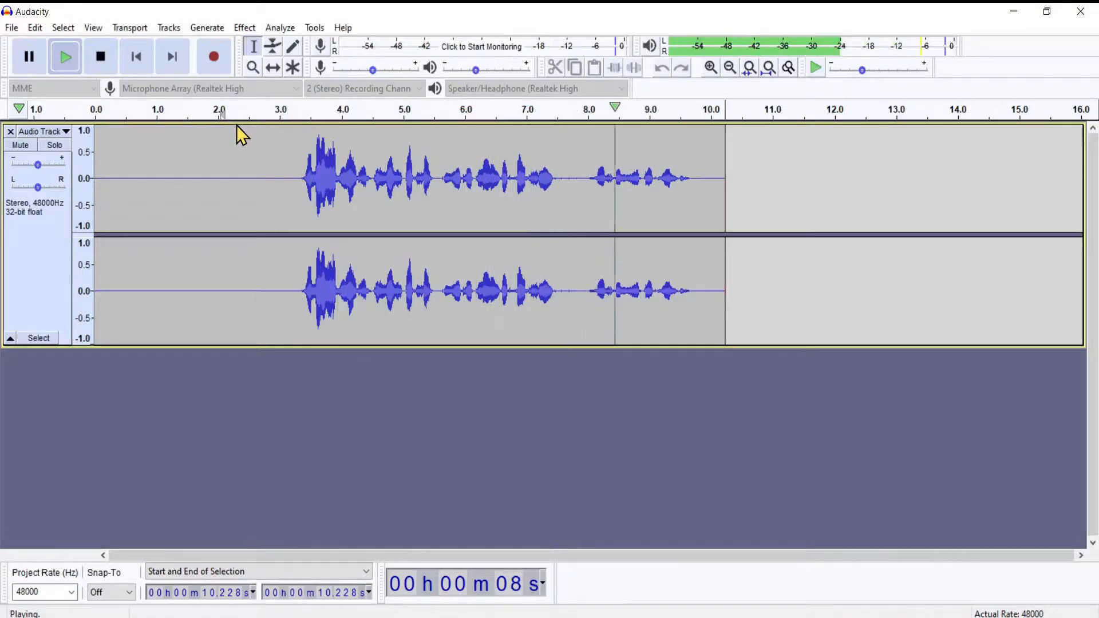
left_click(29, 57)
left_click_drag(704, 175, 580, 178)
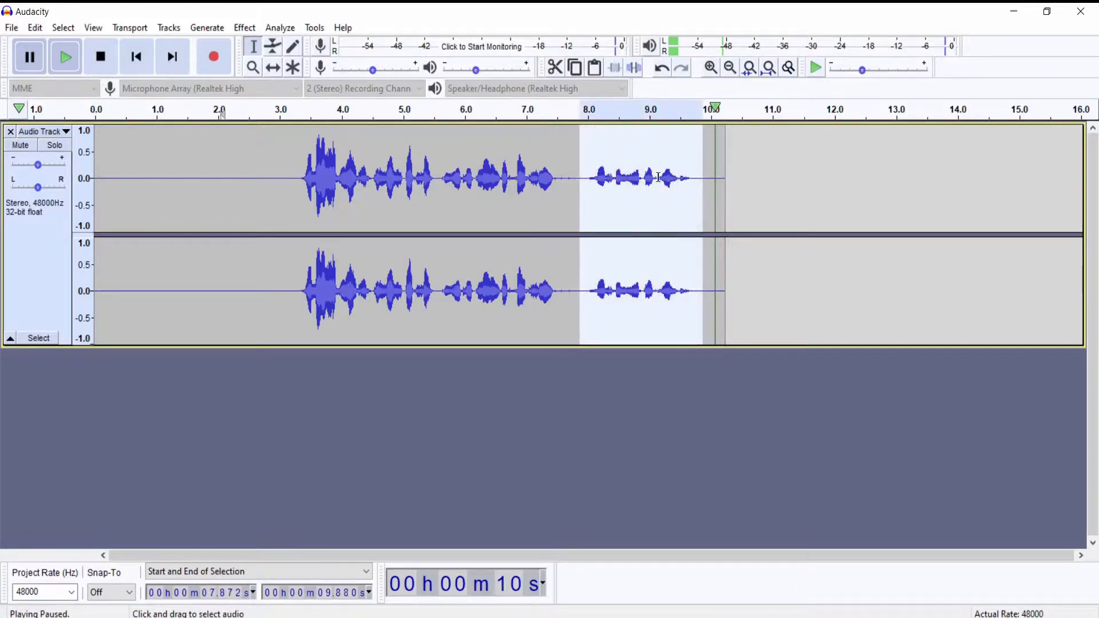
left_click(739, 174)
left_click_drag(544, 174, 303, 175)
left_click(343, 155)
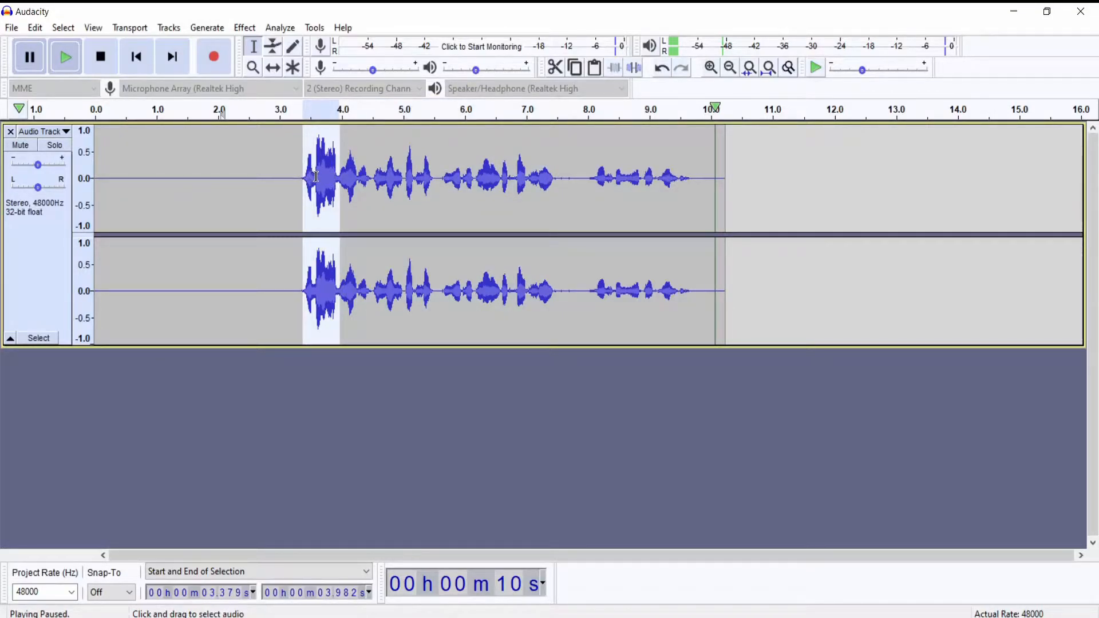
left_click(275, 175)
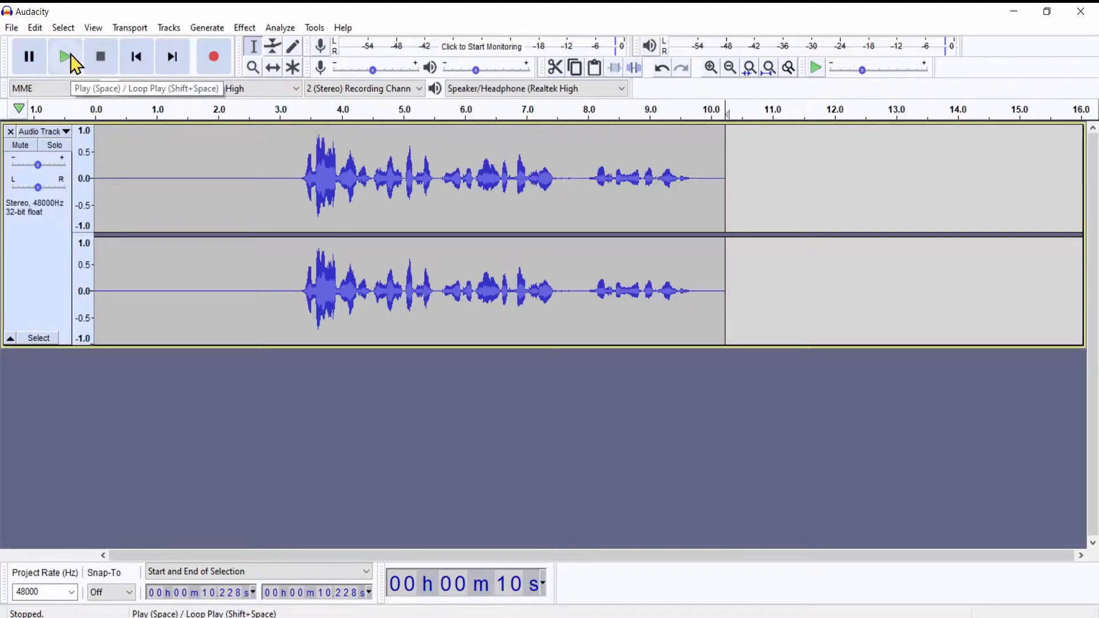
Play back only the section of the recording from about 3.2 to 5.7 seconds
left_click(71, 56)
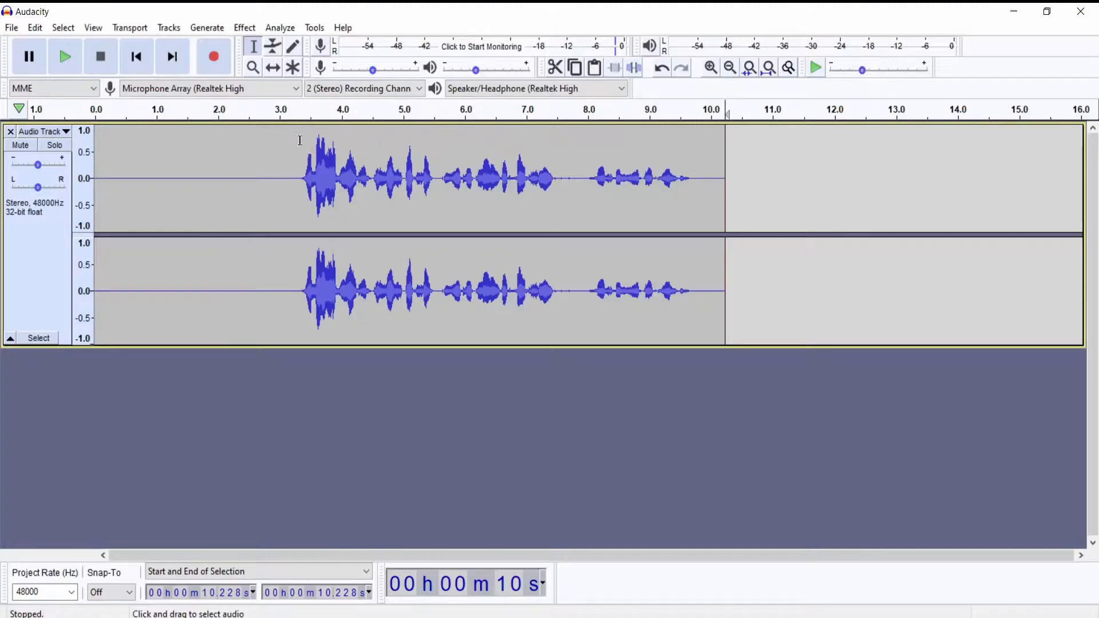
left_click_drag(289, 133, 442, 148)
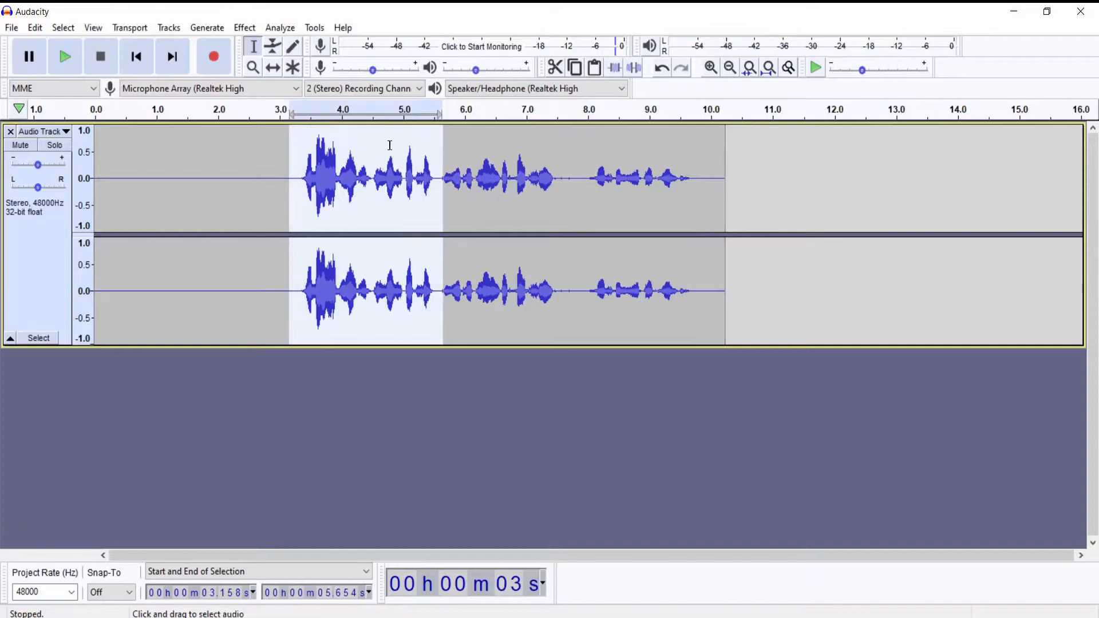
key("space")
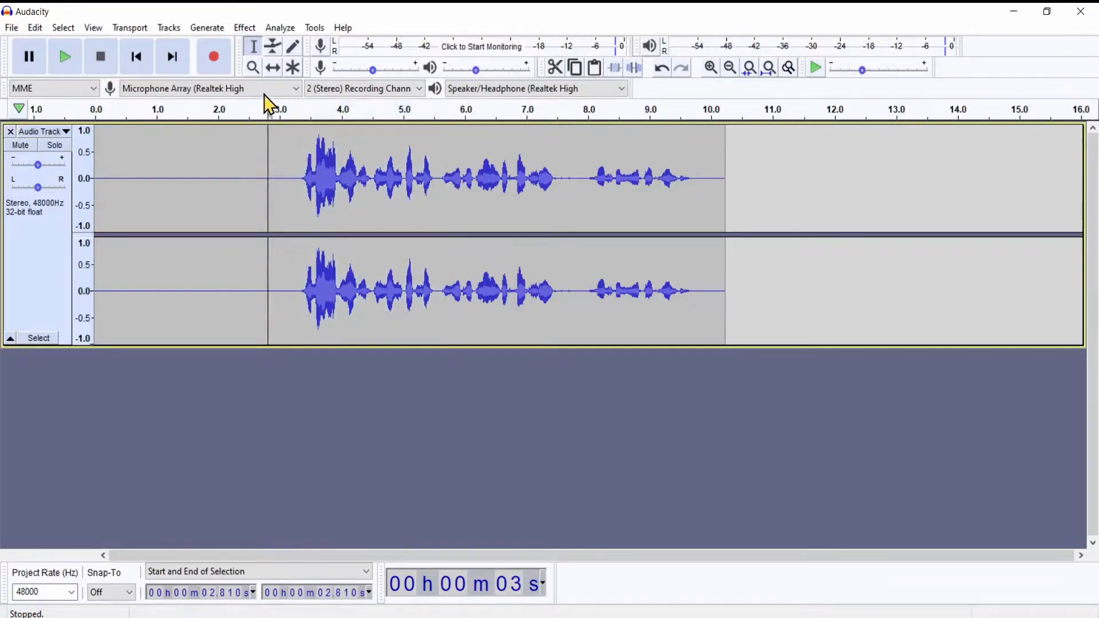
Examine the waveform around 6.4 seconds in close-up with the Zoom tool and return to the full clip
left_click(252, 67)
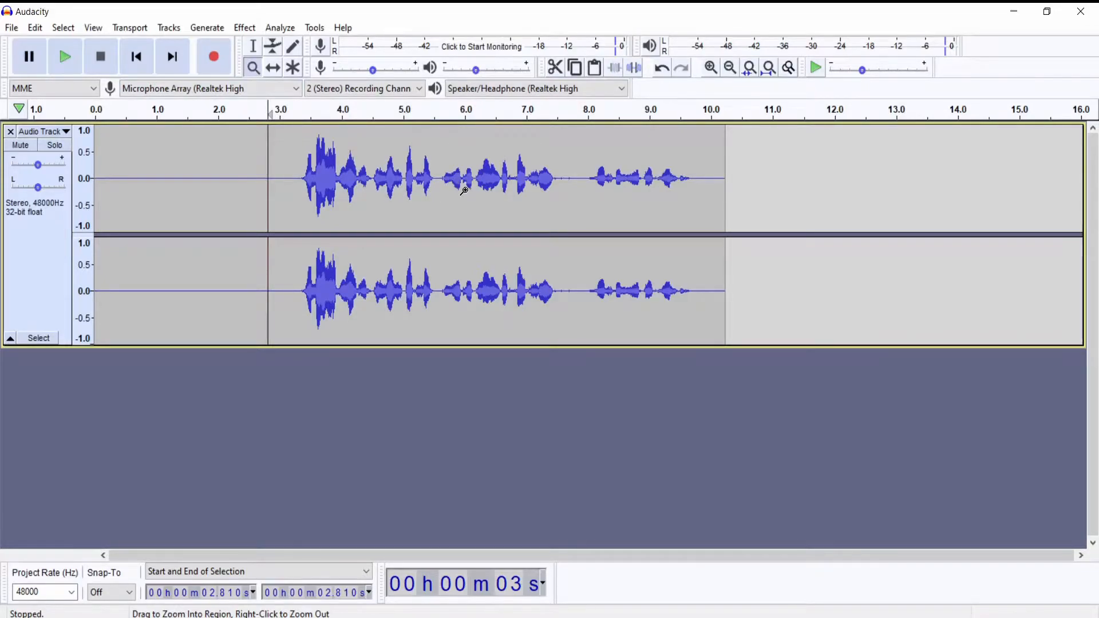
left_click(494, 197)
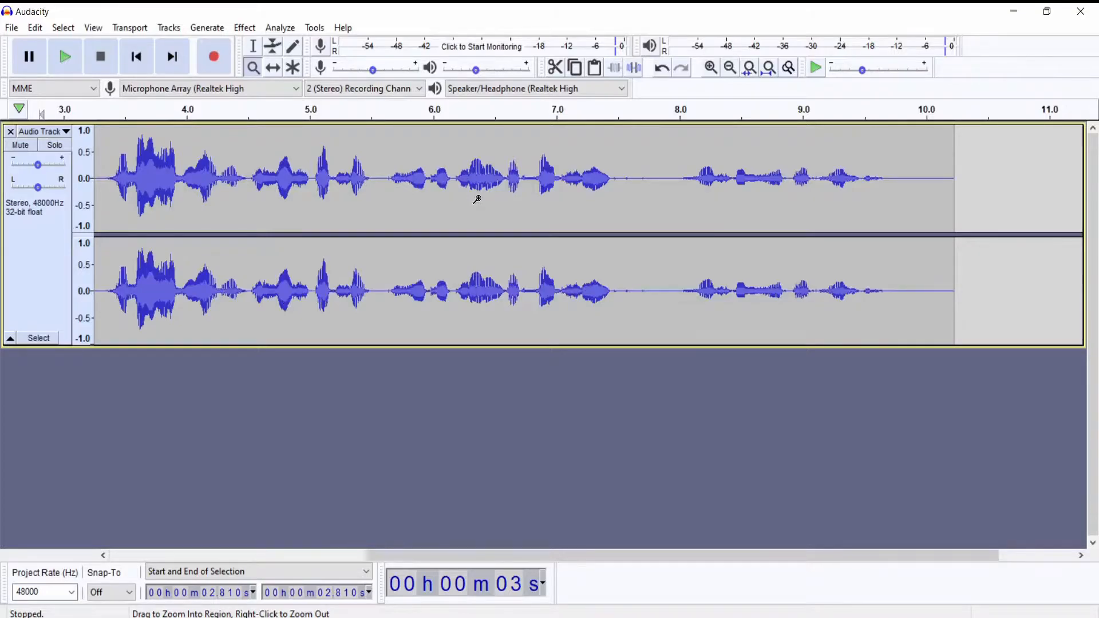
left_click(476, 199)
left_click(477, 198)
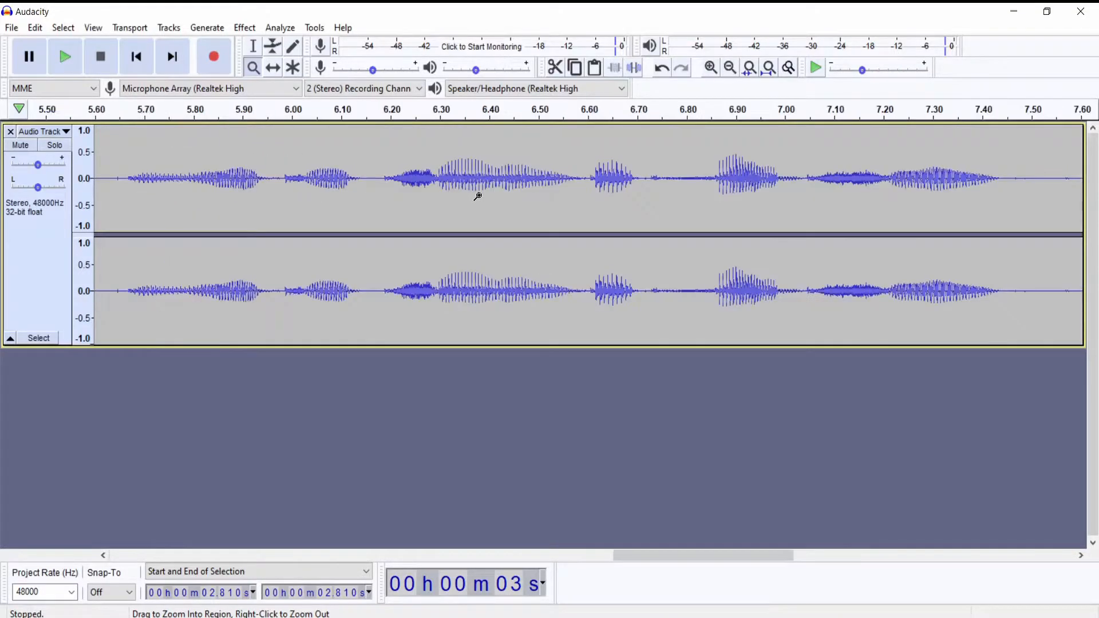
left_click(505, 182)
left_click(478, 184)
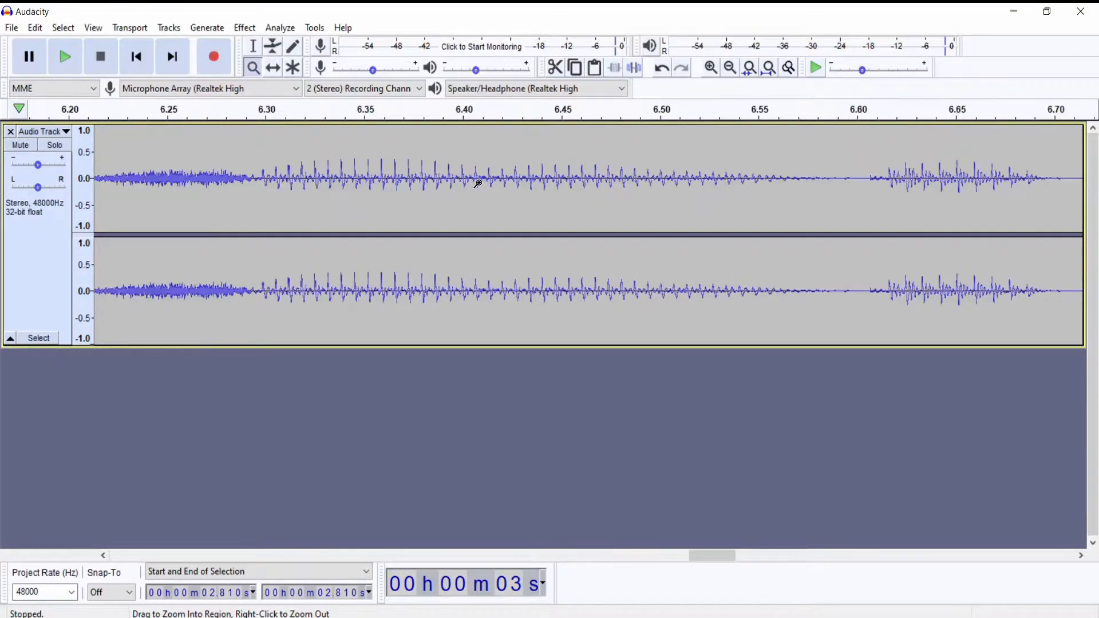
right_click(517, 186)
right_click(517, 186)
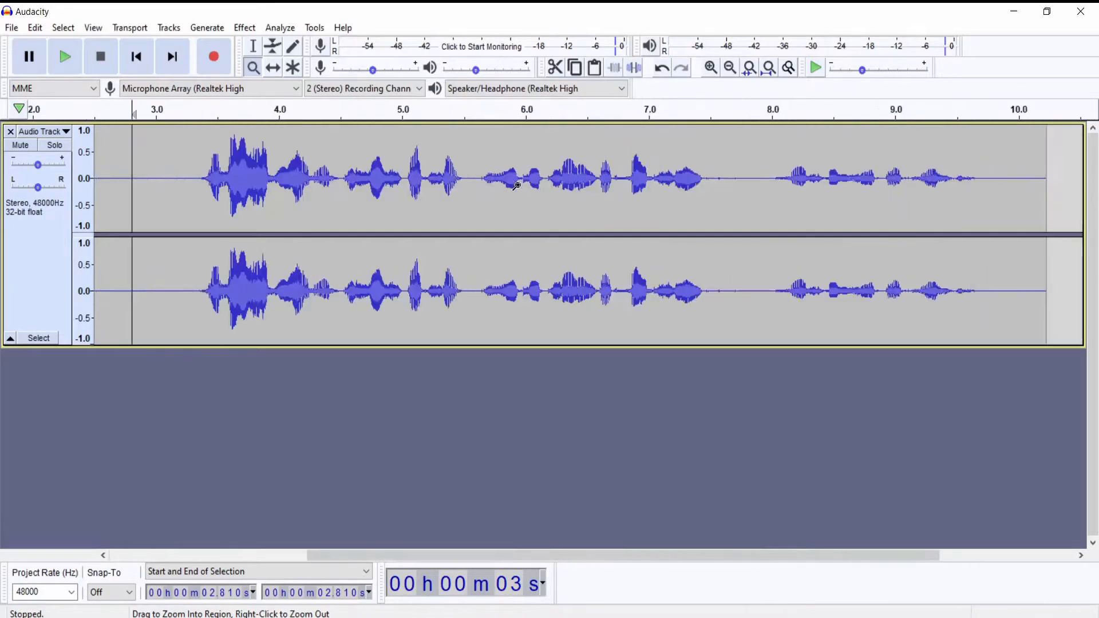
right_click(517, 186)
left_click(517, 186)
right_click(516, 186)
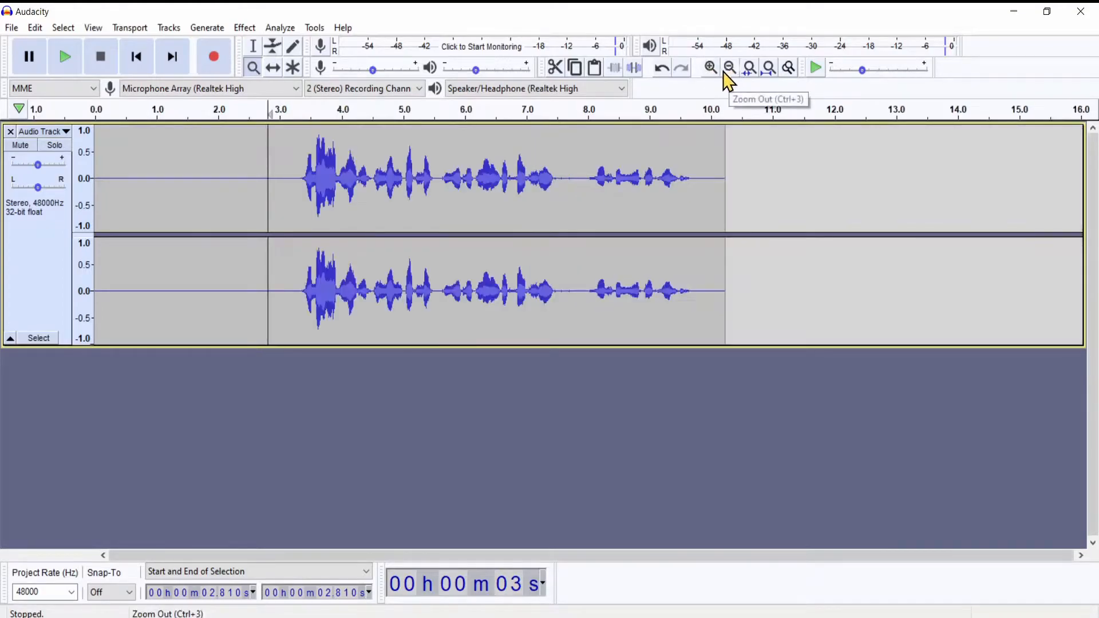
Fit the whole project to the window width and switch back to the Selection tool
left_click(769, 69)
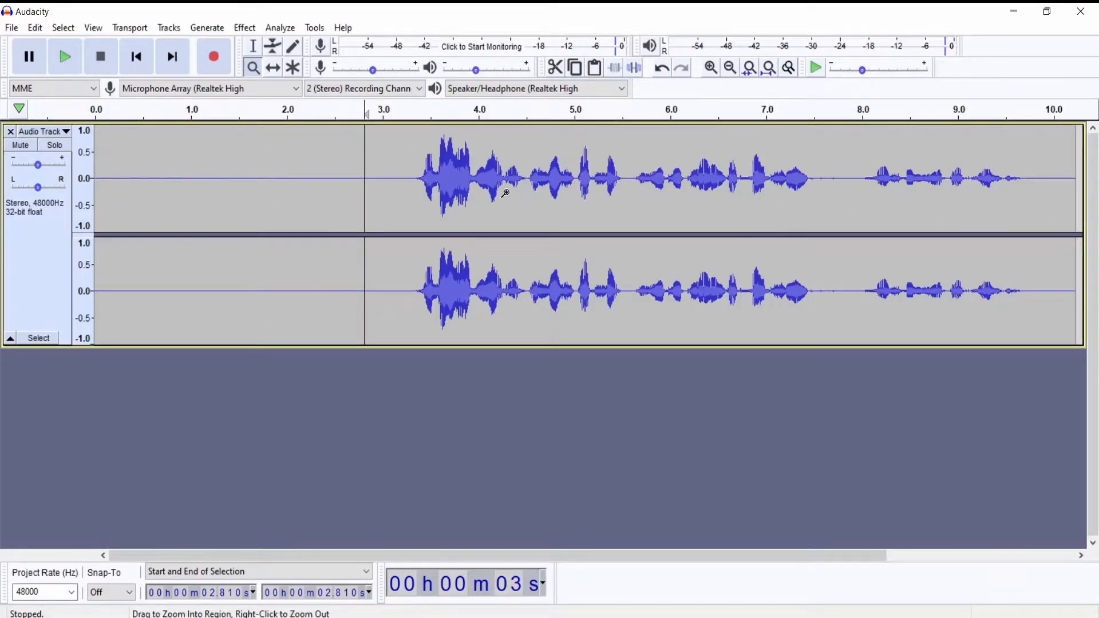
left_click(254, 49)
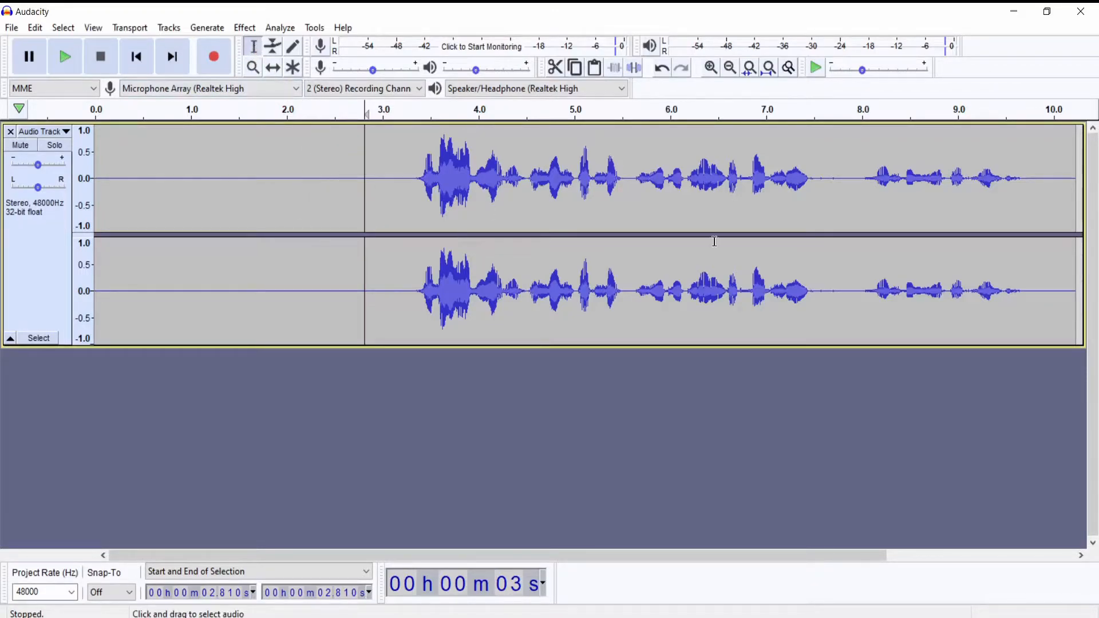
Raise the volume of the quiet ending, from about 7.7 seconds onward, with the Envelope tool
left_click_drag(1022, 175, 665, 173)
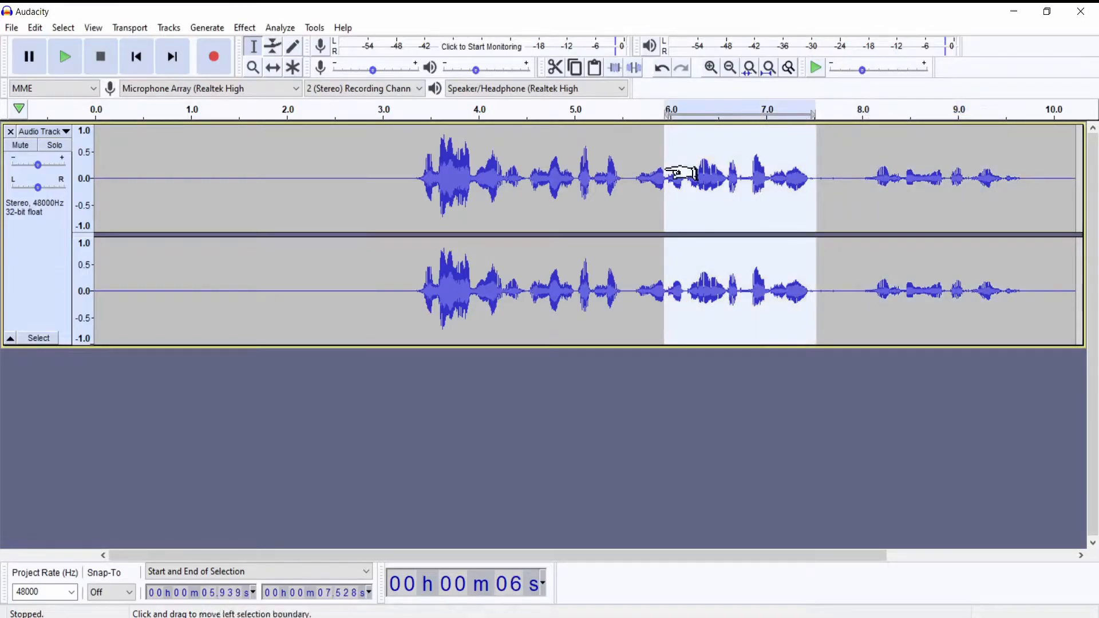
left_click(825, 168)
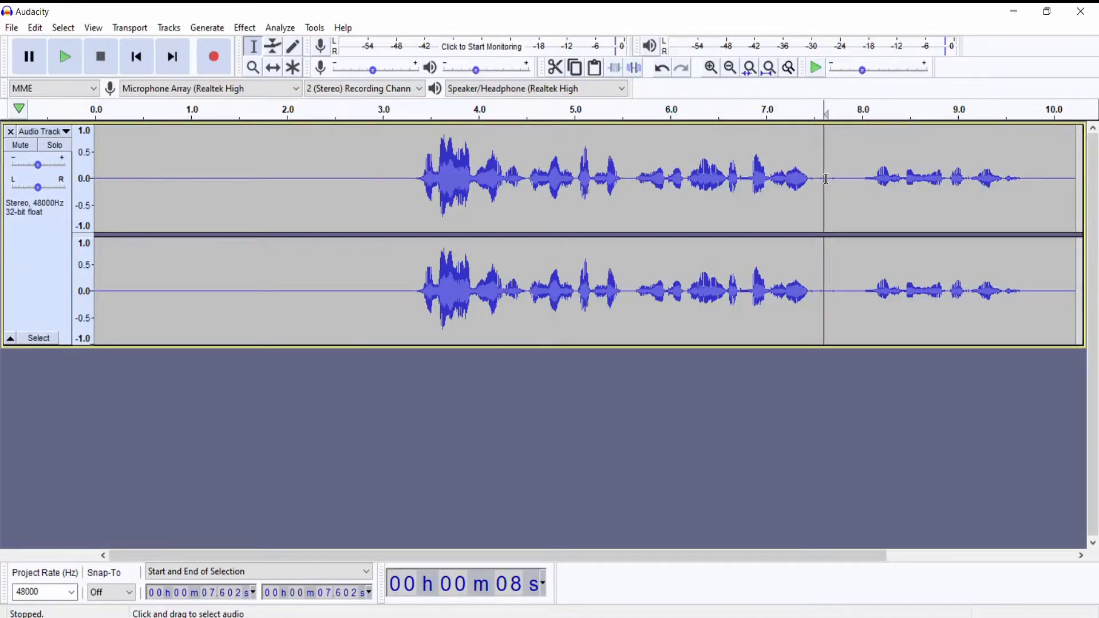
left_click(274, 45)
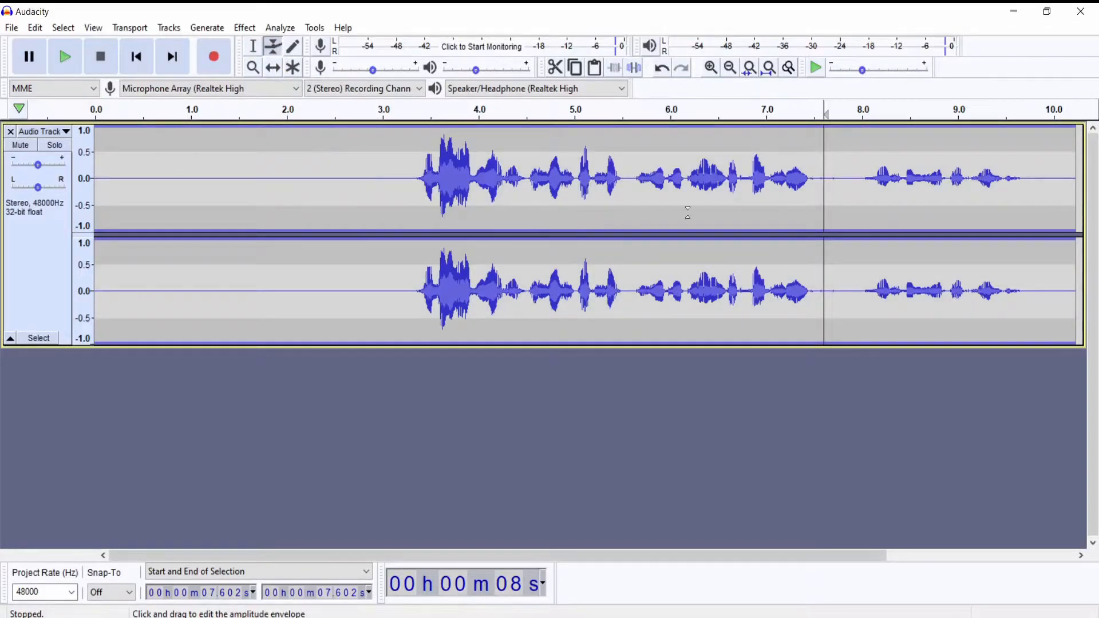
left_click(834, 150)
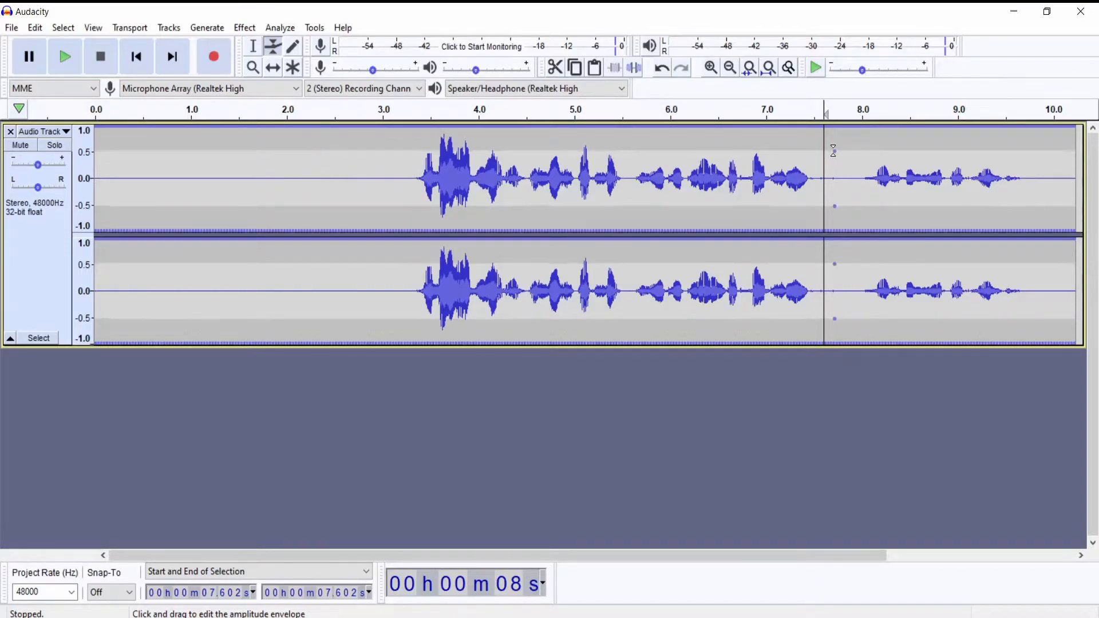
left_click_drag(846, 150, 858, 130)
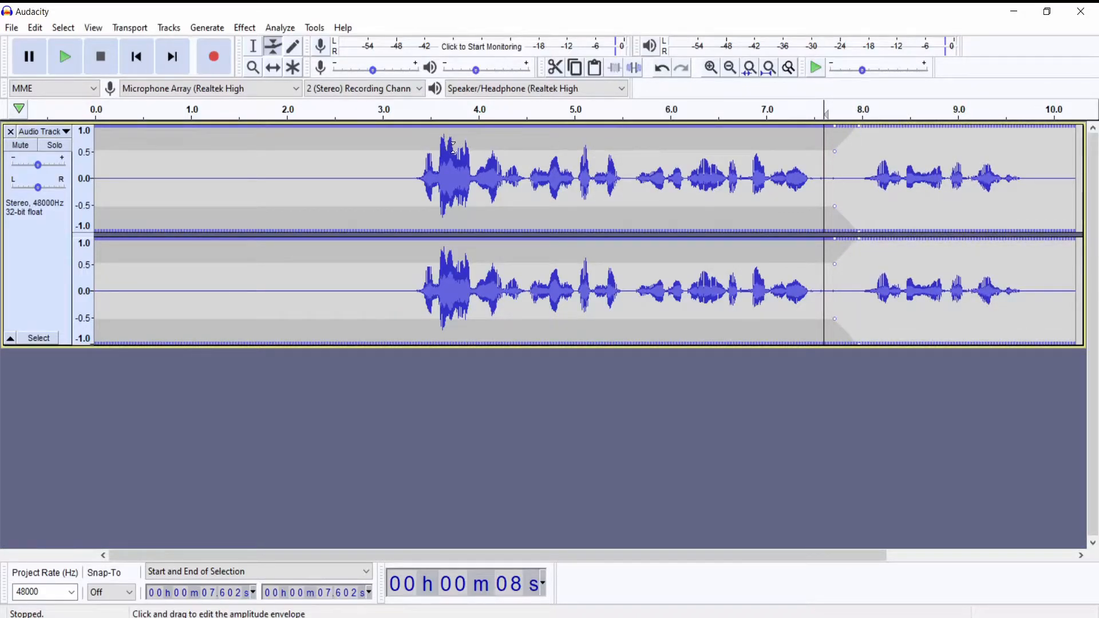
Lower the volume of the loud opening speech up to about 4 seconds with the Envelope tool and return to the Selection tool
left_click(479, 147)
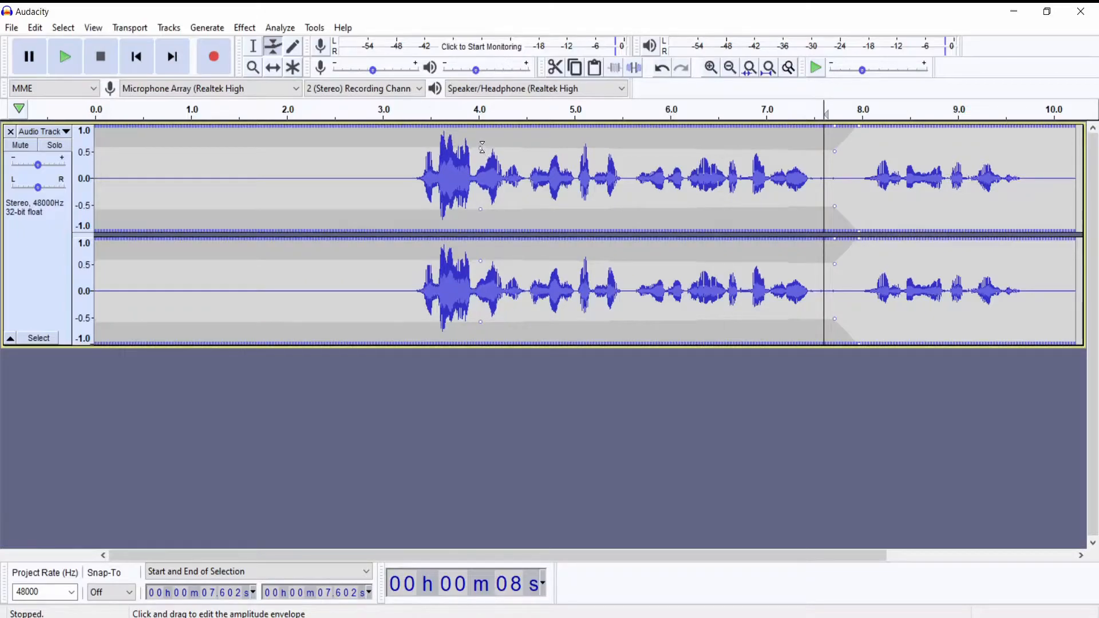
left_click(487, 147)
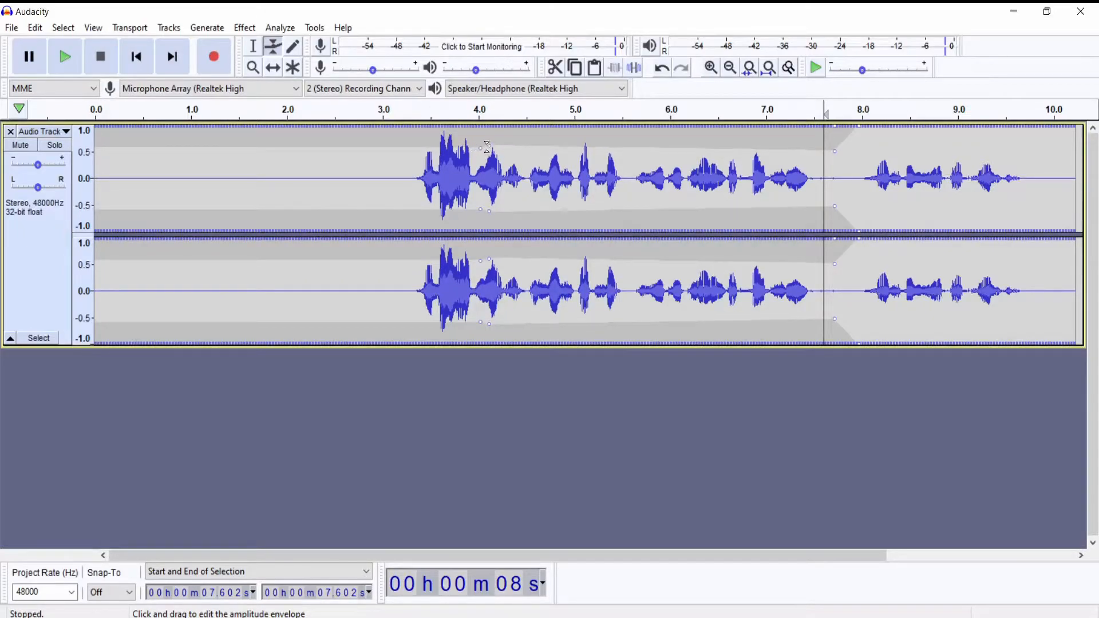
left_click_drag(480, 147, 477, 166)
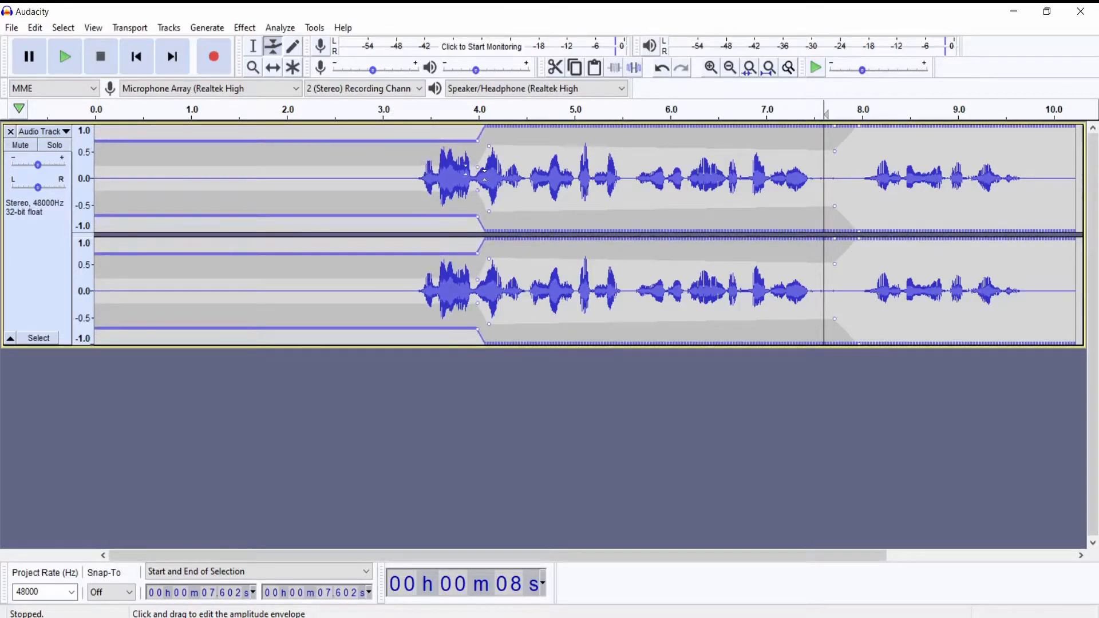
left_click(253, 45)
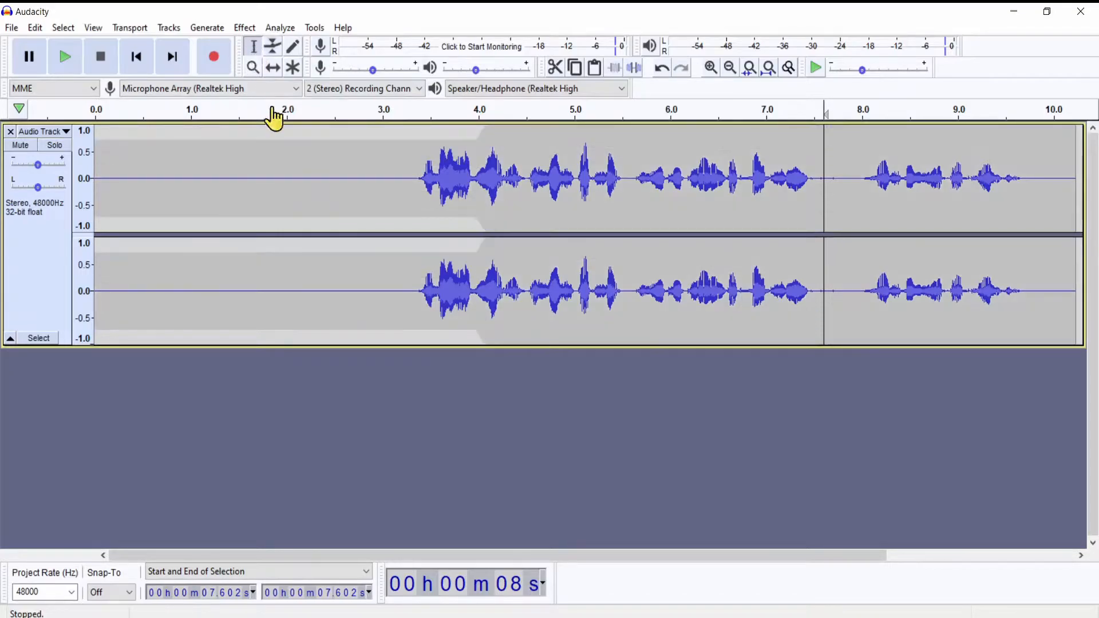
Play the recording from about 1.3 seconds, pause it, and examine the ending from about 7.9 to 9.75 seconds by selecting it
left_click(224, 114)
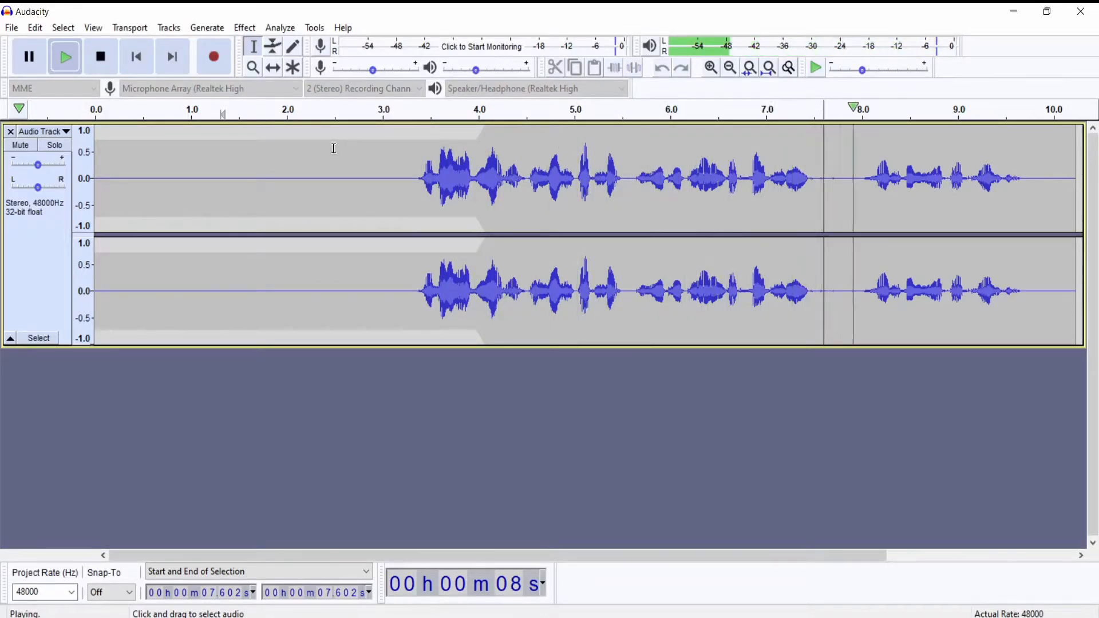
left_click(30, 57)
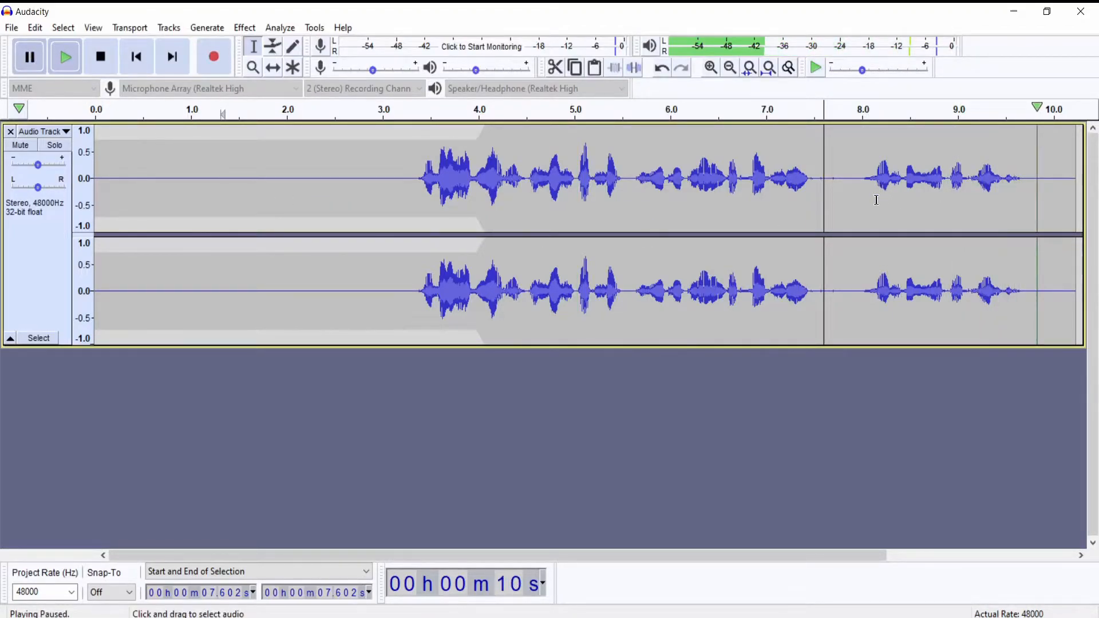
left_click_drag(853, 169, 1029, 186)
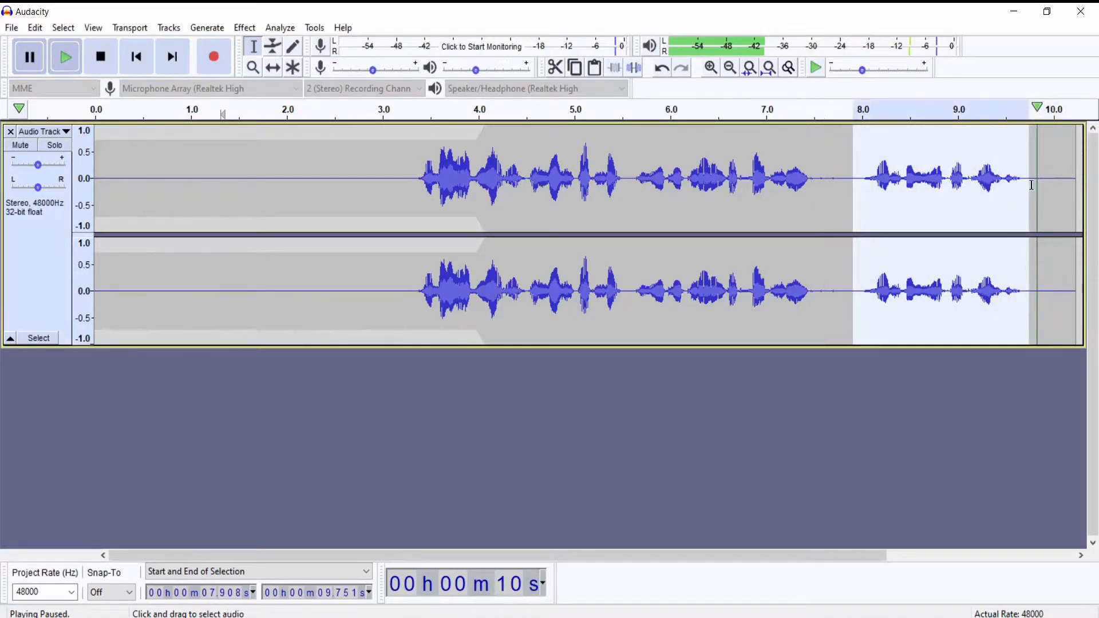
left_click(1034, 190)
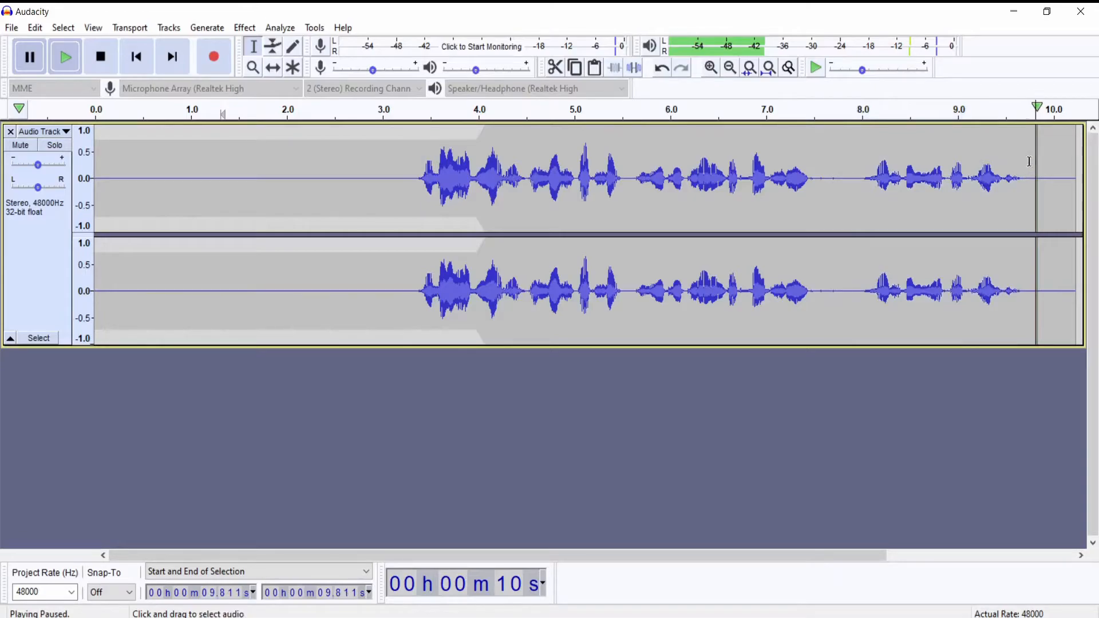
Boost the ending from about 7.9 to 9.7 seconds with the Amplify effect, play that section back and clear the selection
left_click_drag(1028, 169, 855, 162)
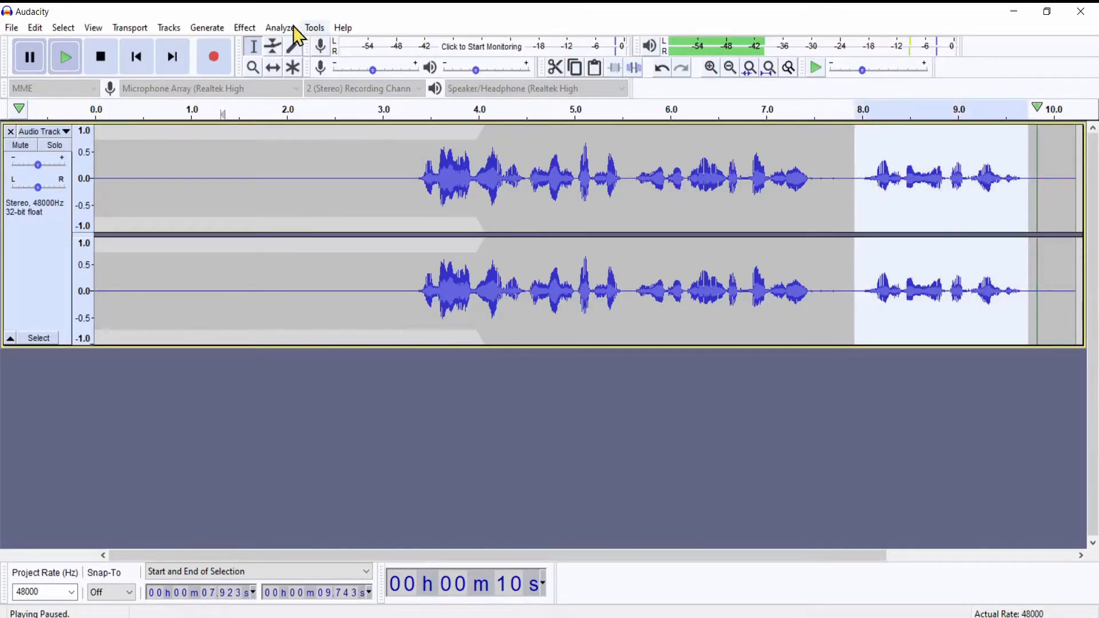
left_click(245, 29)
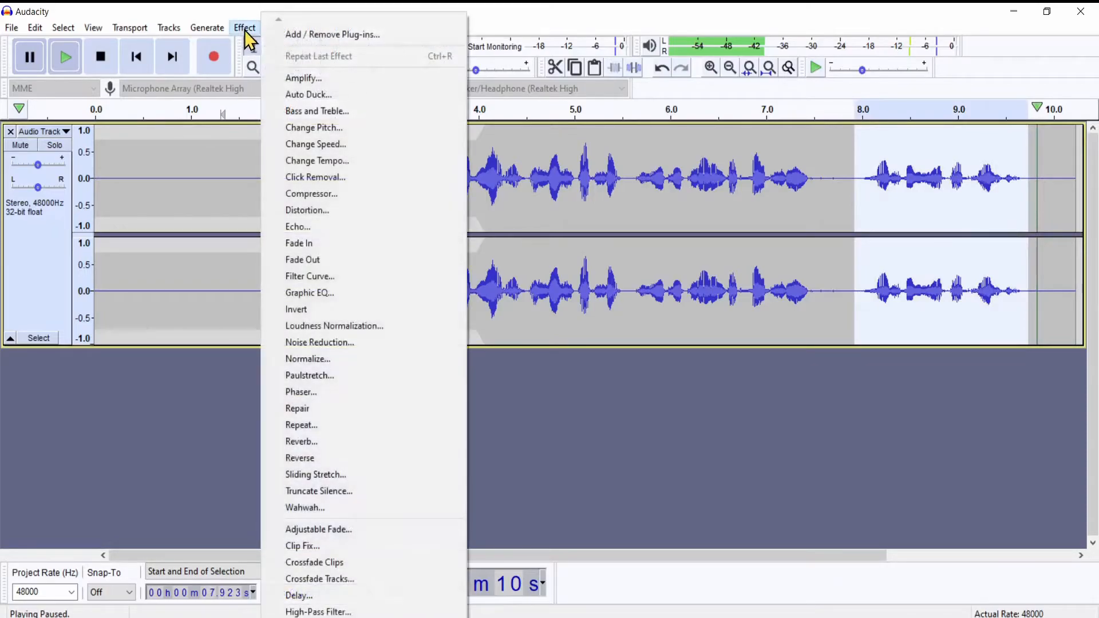
left_click(329, 76)
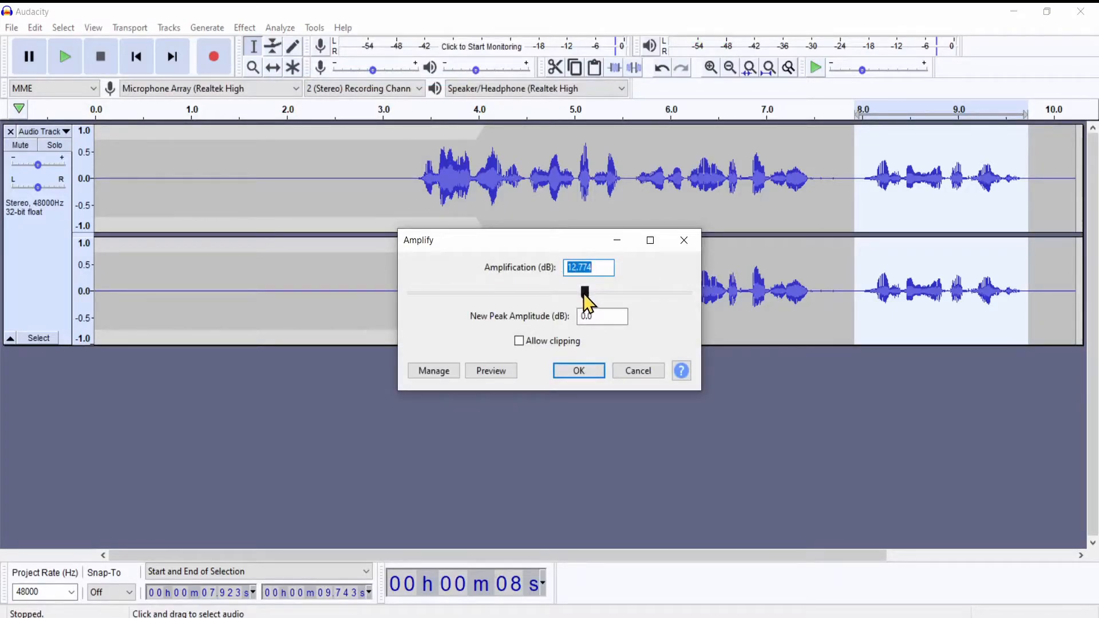
left_click_drag(584, 294, 572, 298)
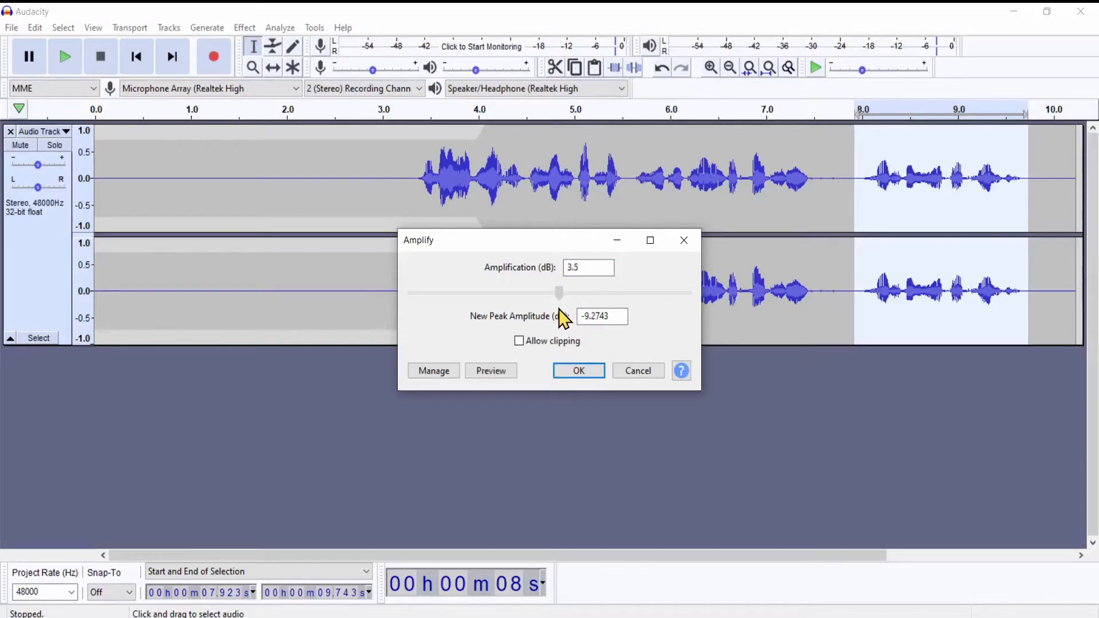
left_click_drag(559, 308, 559, 309)
left_click(592, 374)
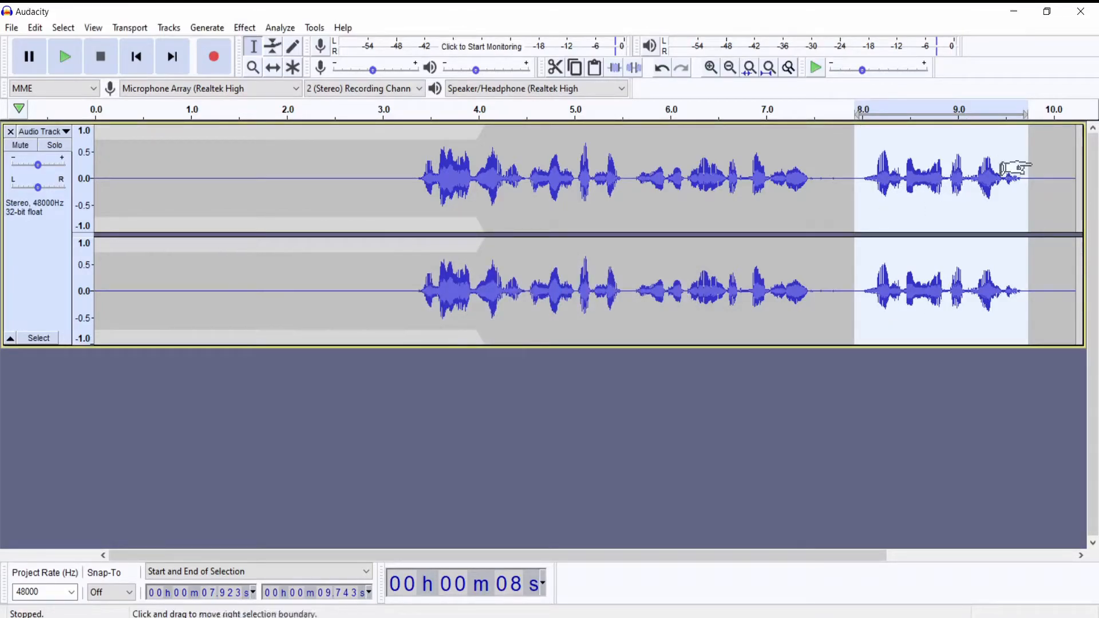
left_click(63, 56)
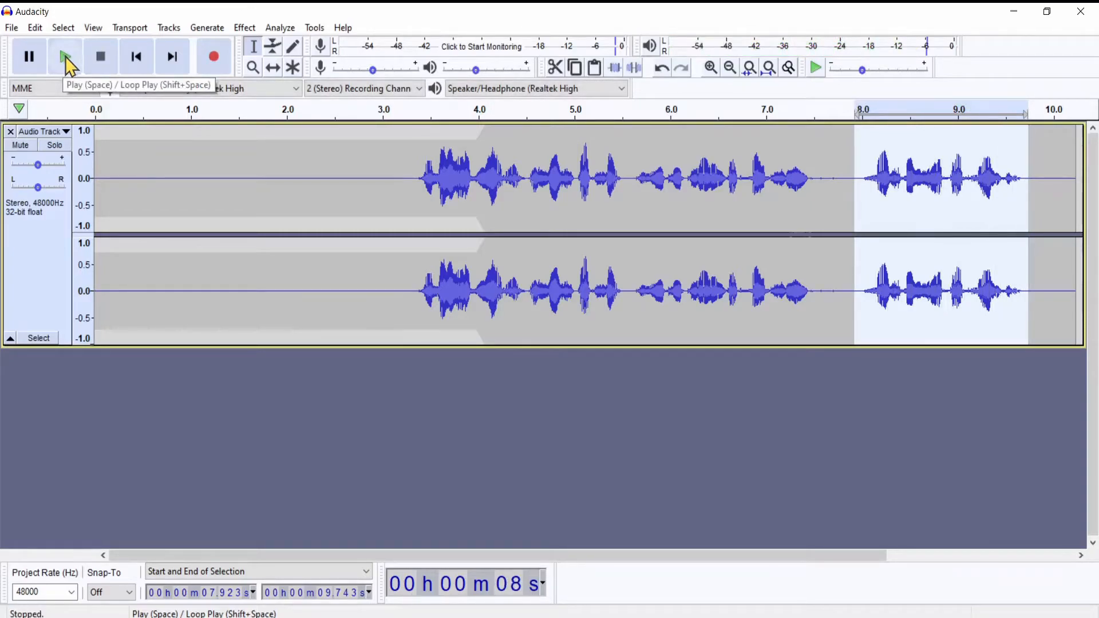
left_click(820, 183)
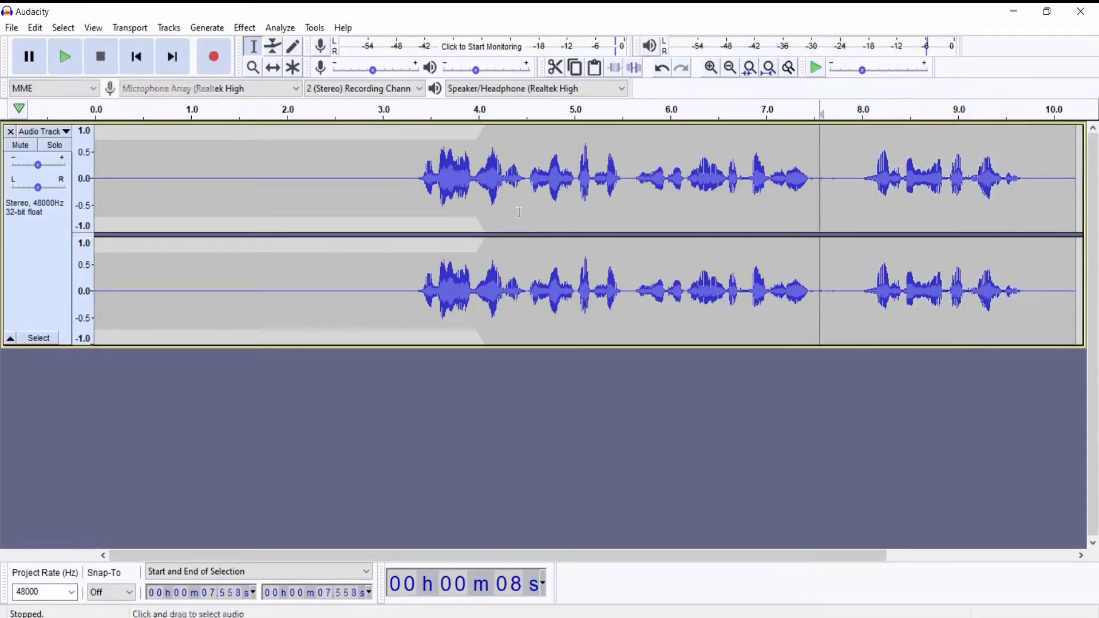
Mute the audio track and unmute it again
left_click(15, 146)
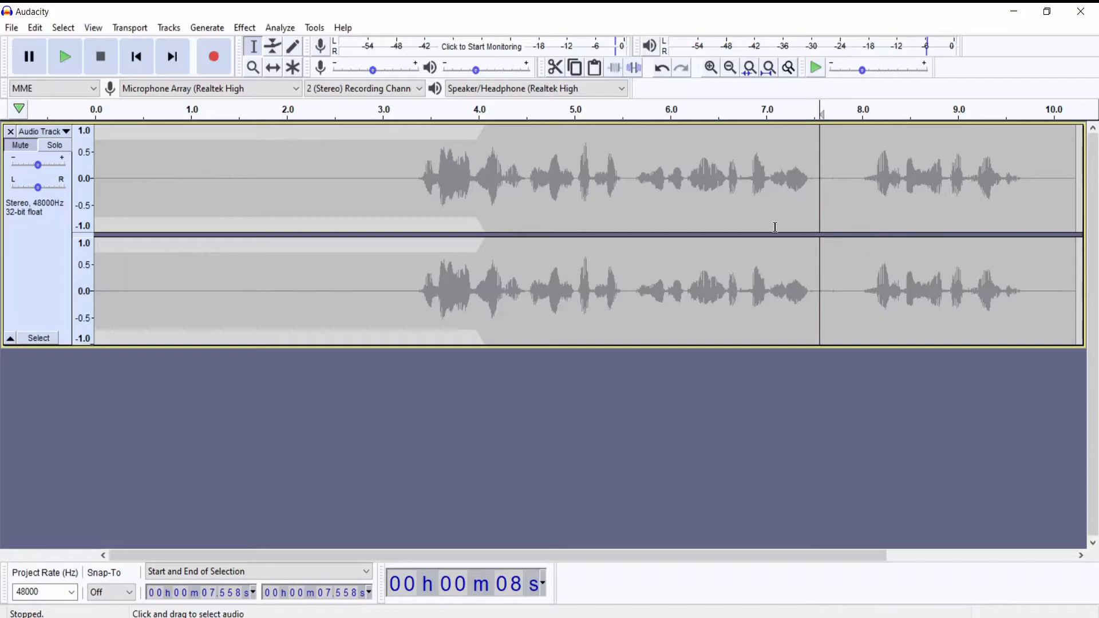
left_click(24, 146)
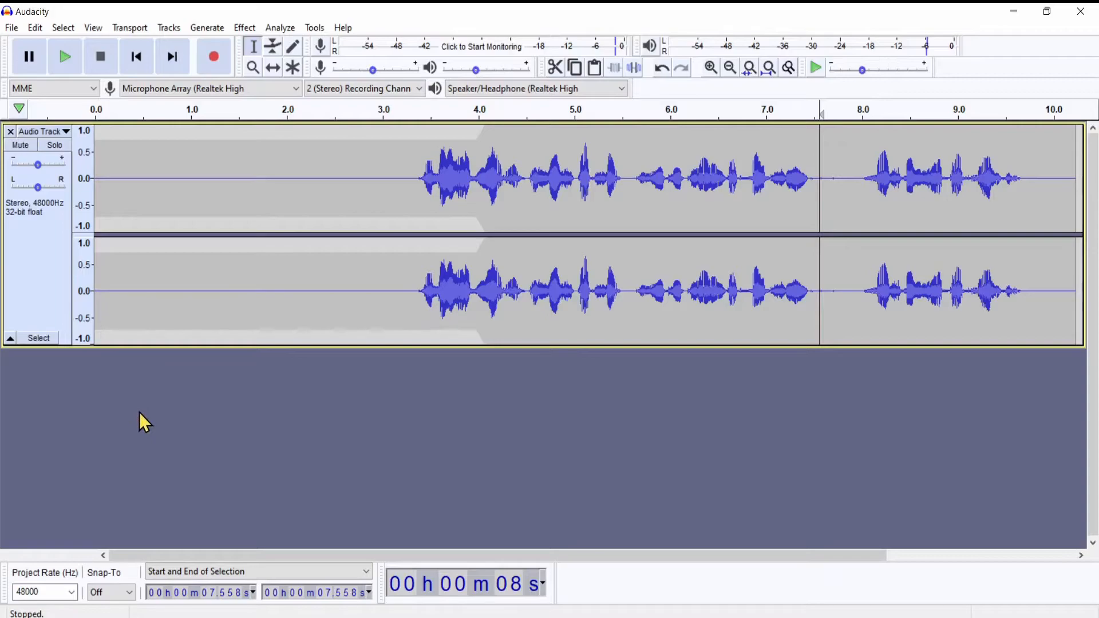
View the available file import types and leave without importing anything
left_click(9, 28)
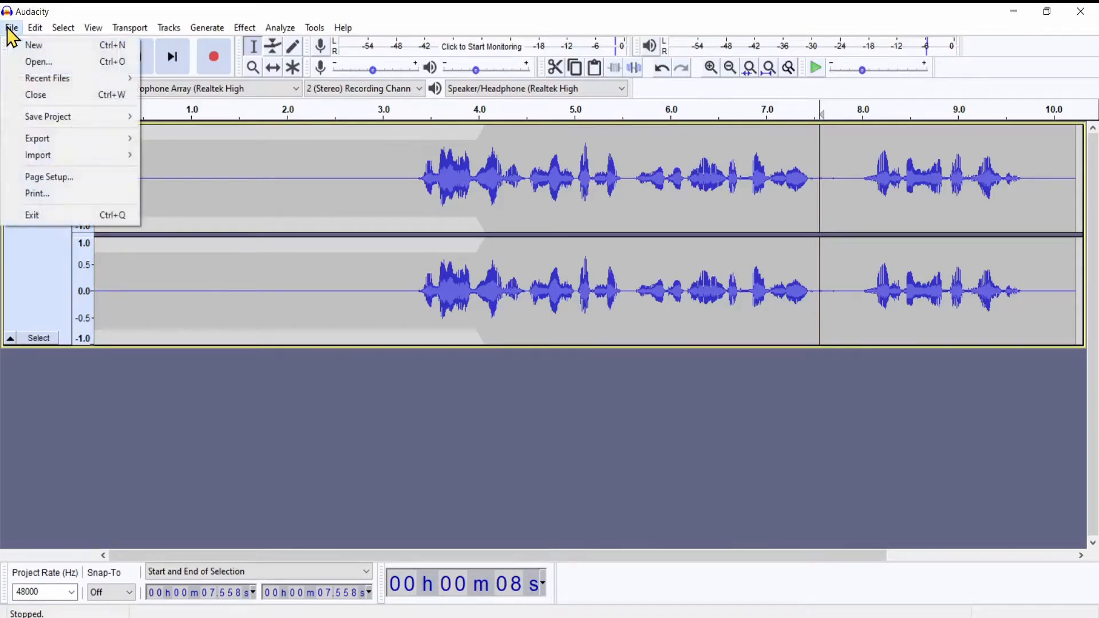
mouse_move(66, 163)
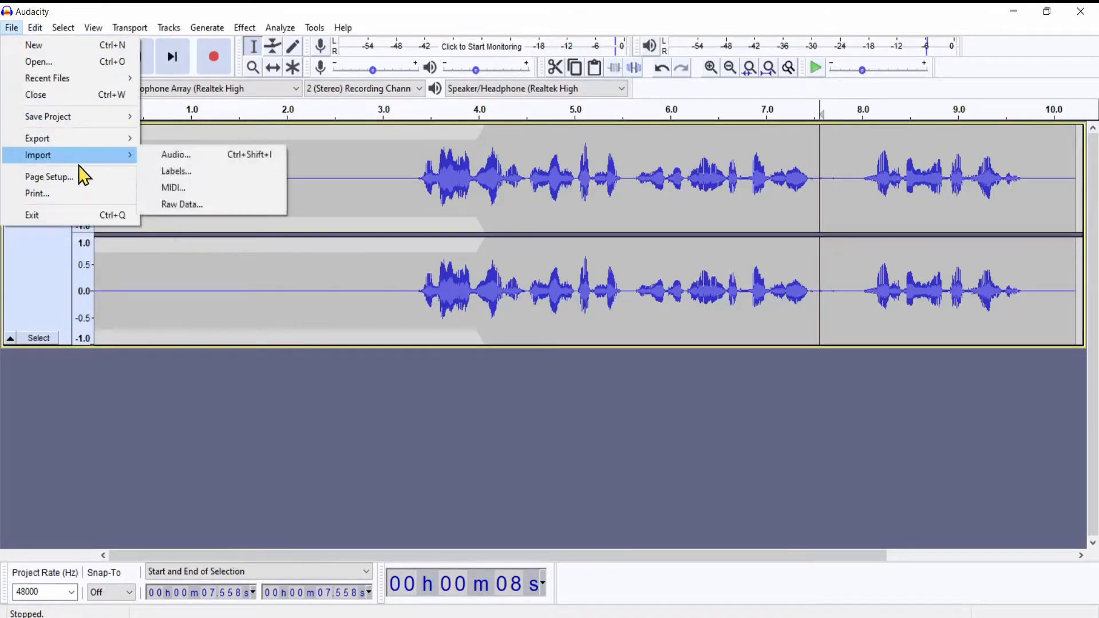
left_click(210, 389)
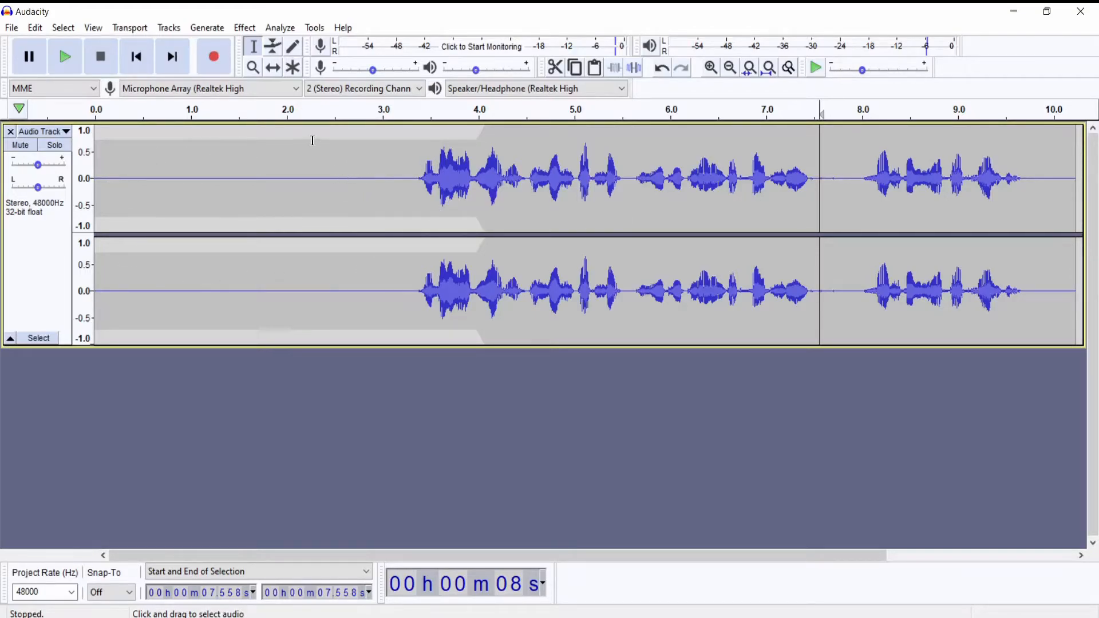
Shift the clip about 3.2 seconds earlier with the Time Shift tool to push out the silent opening, and return to the Selection tool
left_click_drag(407, 178, 92, 189)
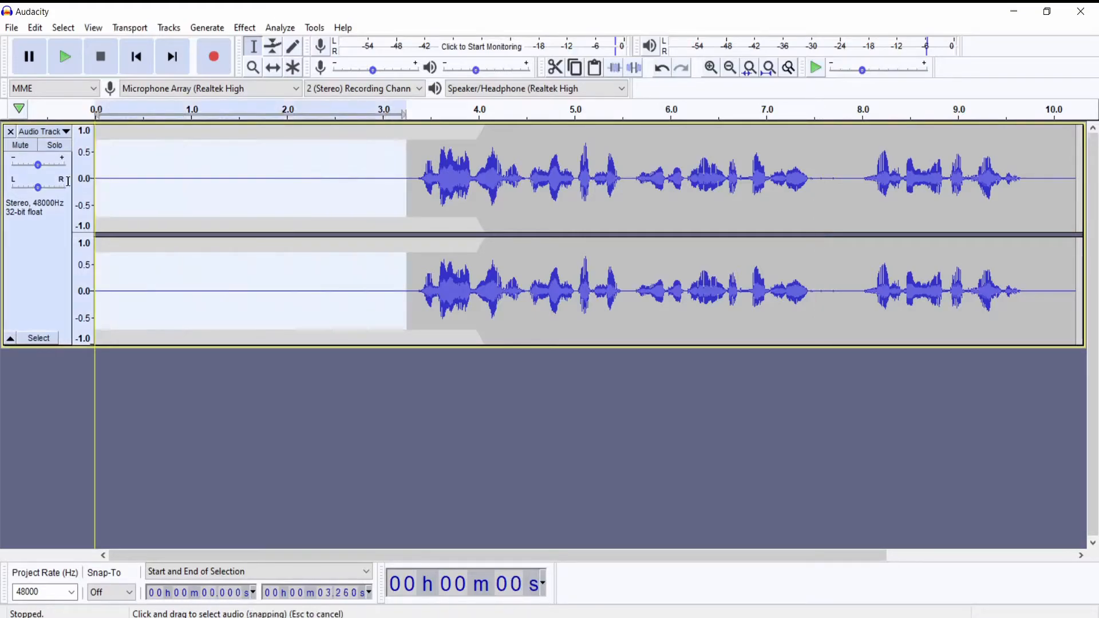
left_click(324, 387)
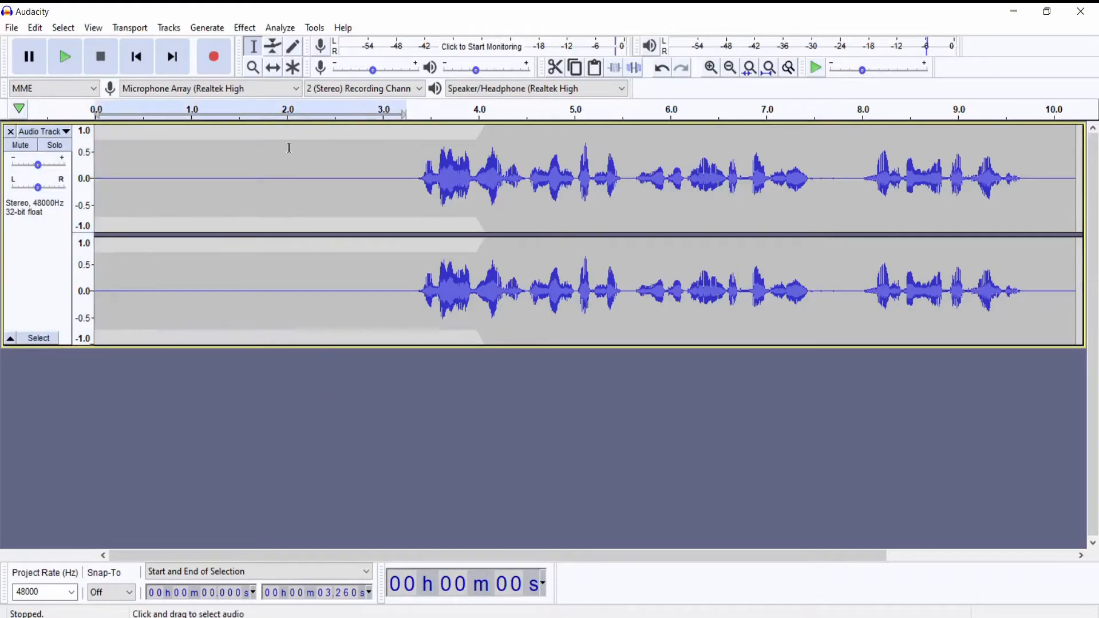
left_click(275, 67)
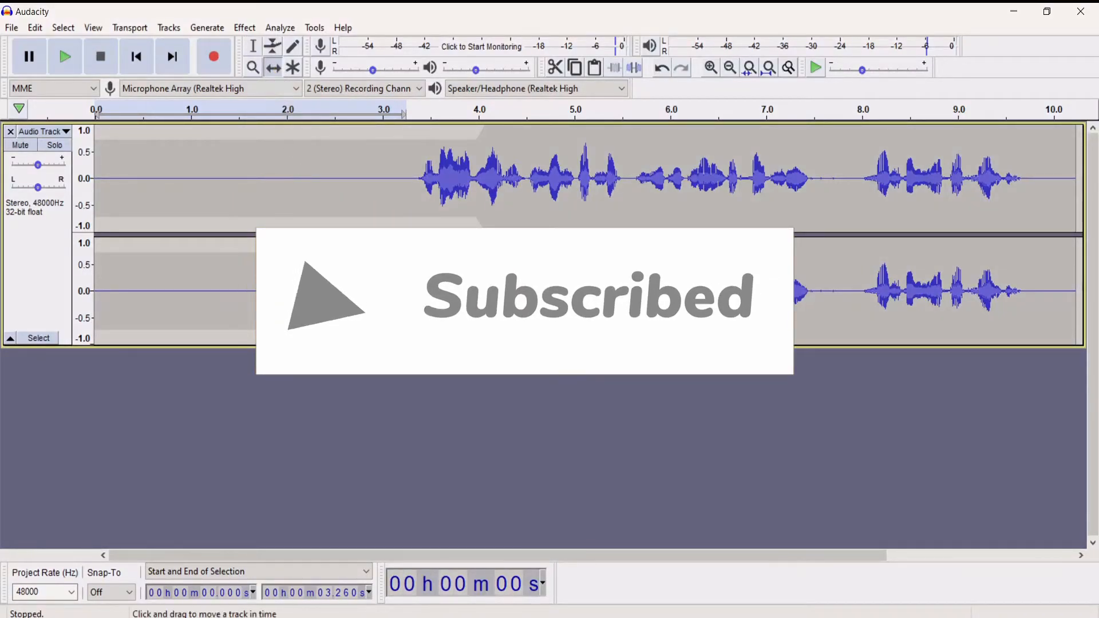
left_click_drag(400, 314, 81, 313)
key("F1")
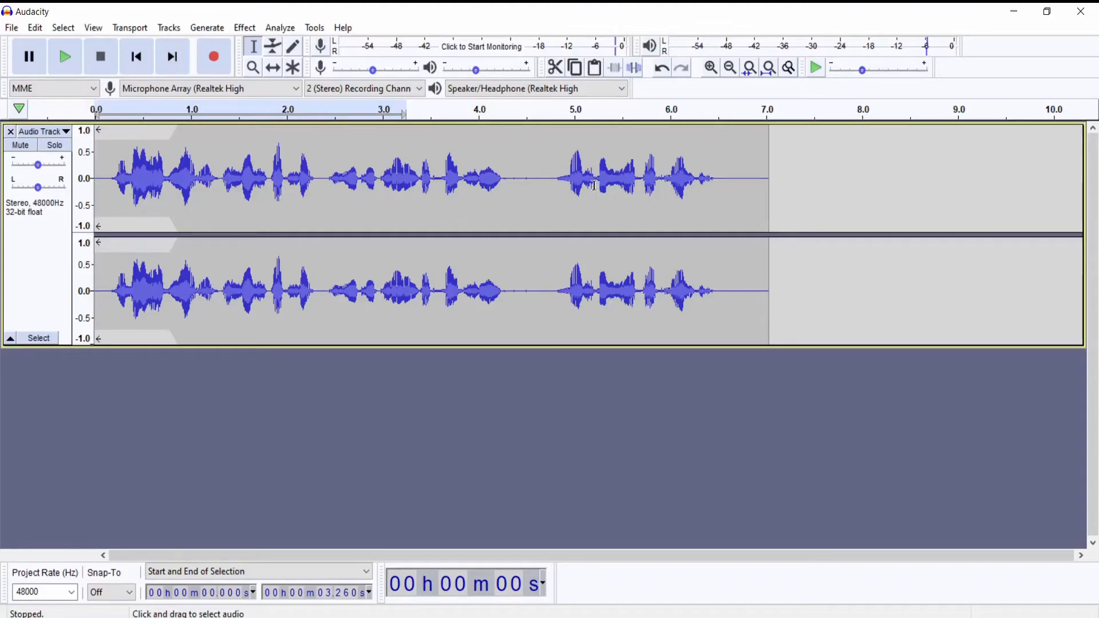
Replace the section from about 2.32 to 2.44 seconds with 1 second of generated silence, then play back across it and pause
left_click_drag(329, 180, 318, 181)
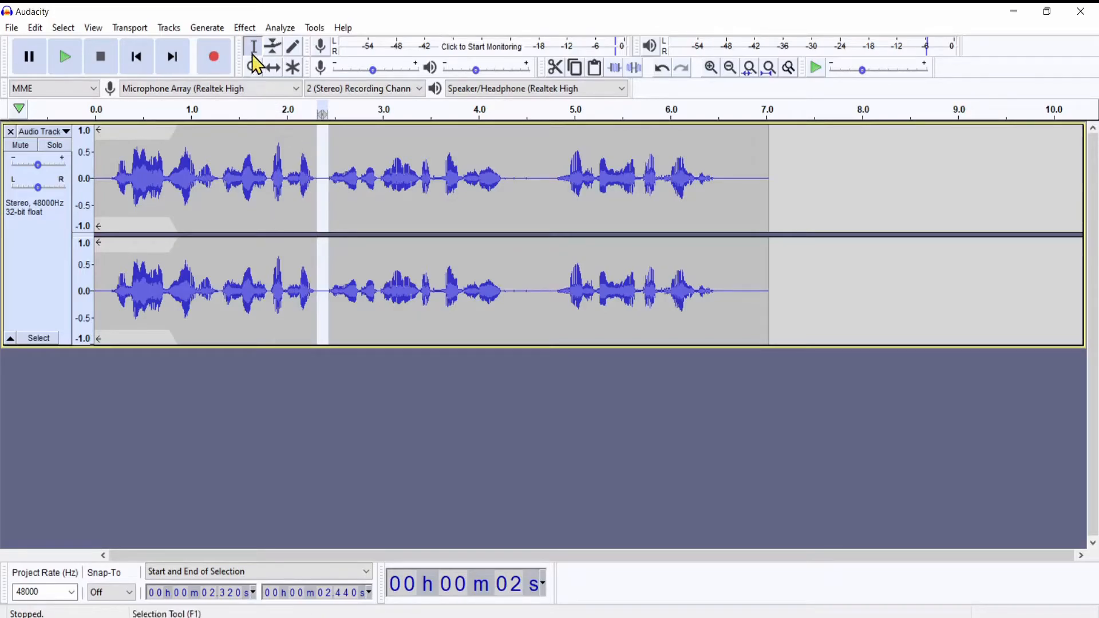
left_click(221, 30)
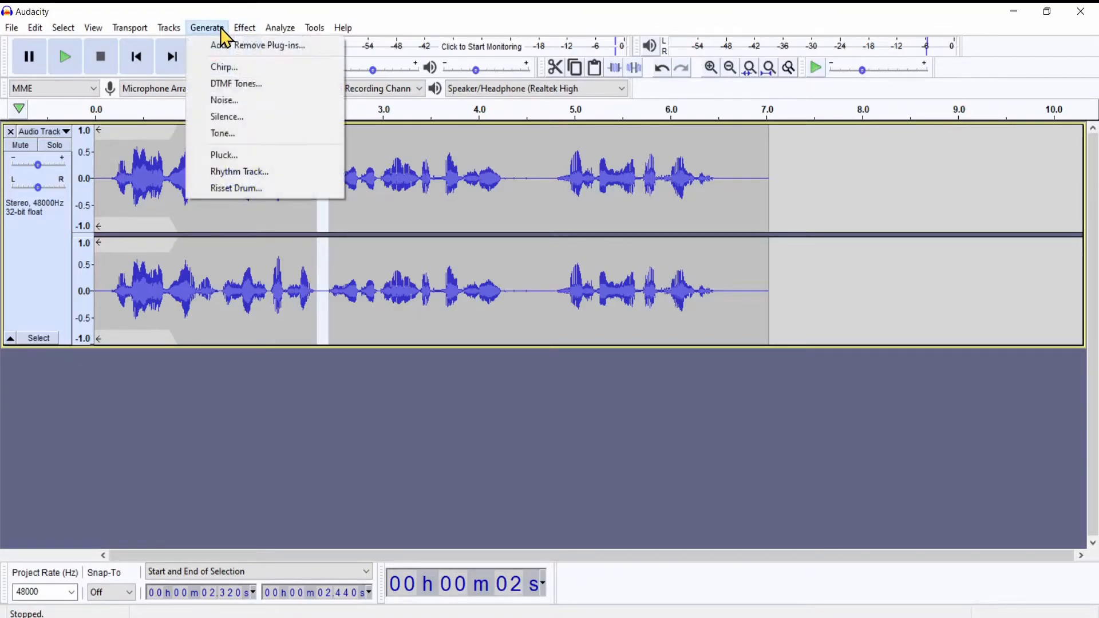
left_click(227, 117)
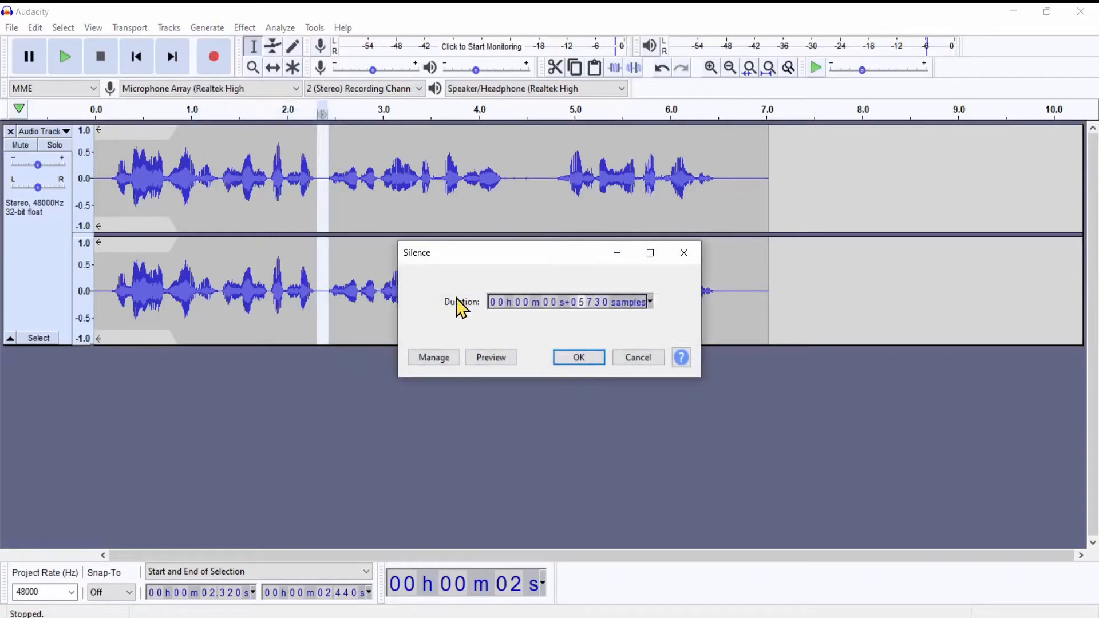
left_click(651, 303)
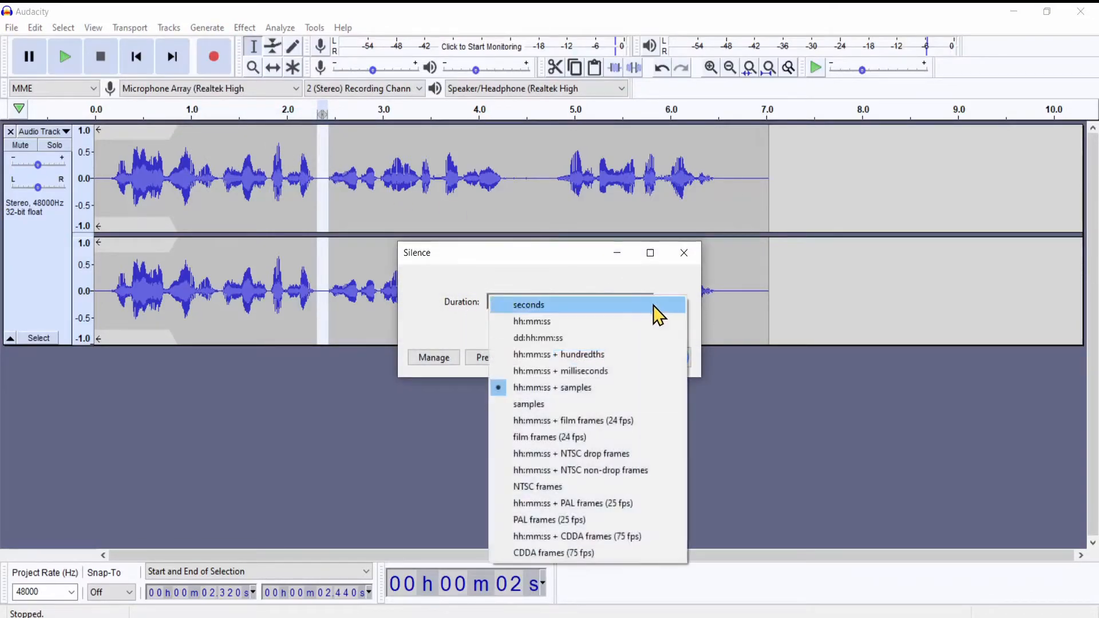
left_click(537, 323)
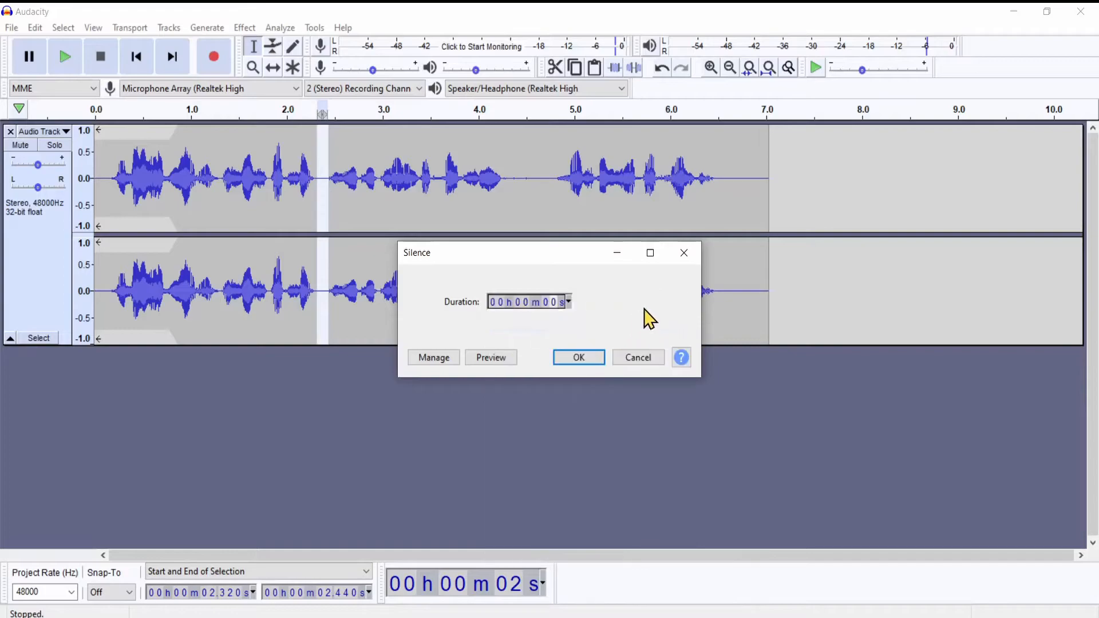
left_click(569, 302)
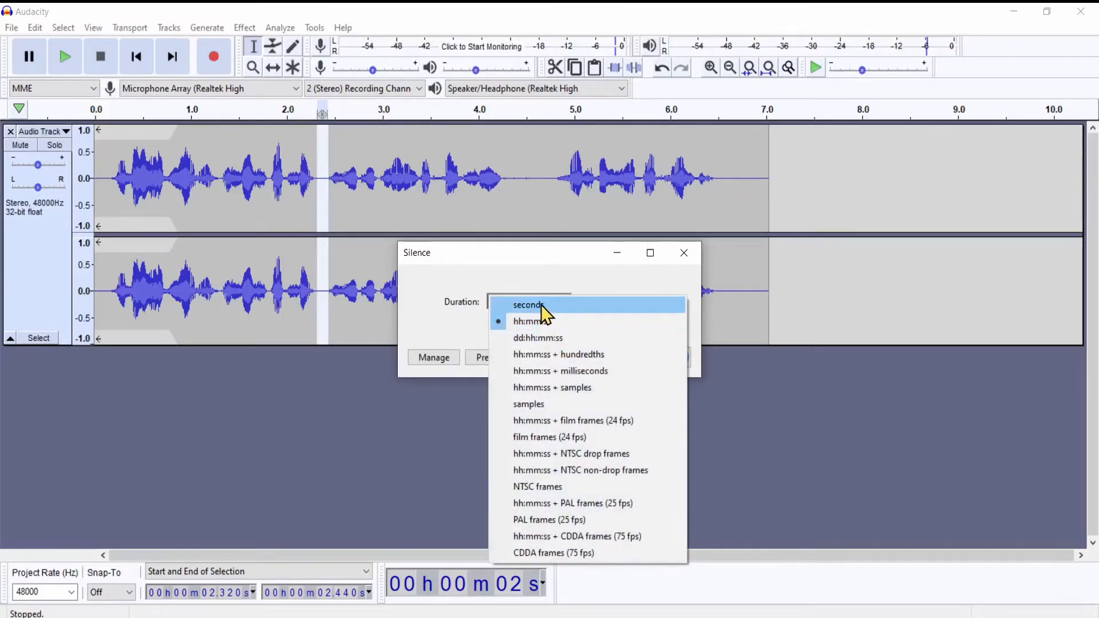
left_click(541, 307)
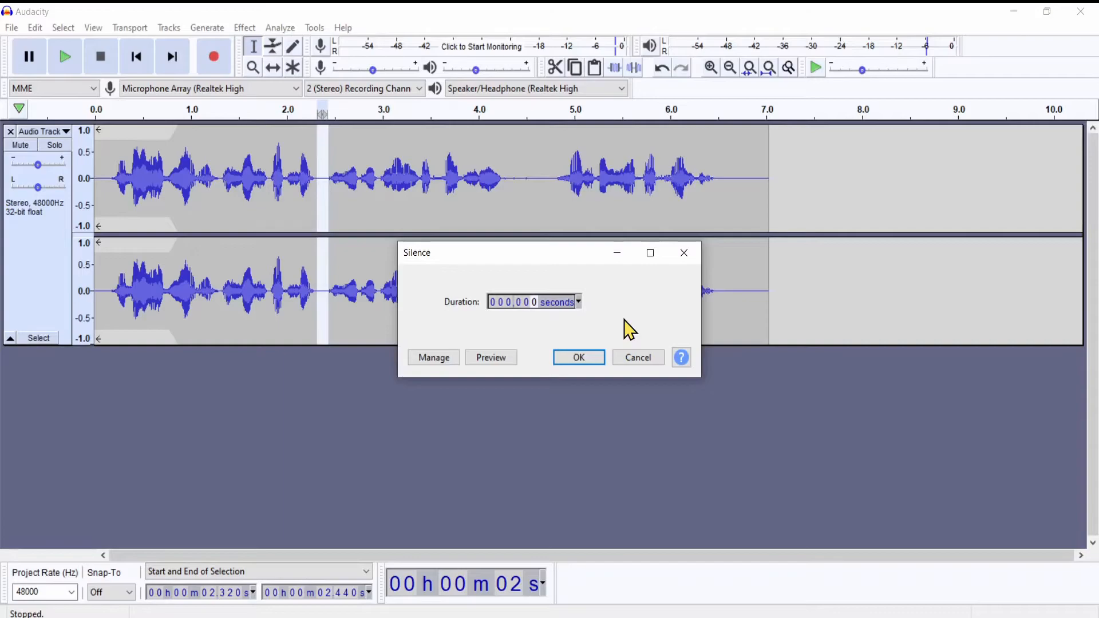
type("1")
left_click(579, 358)
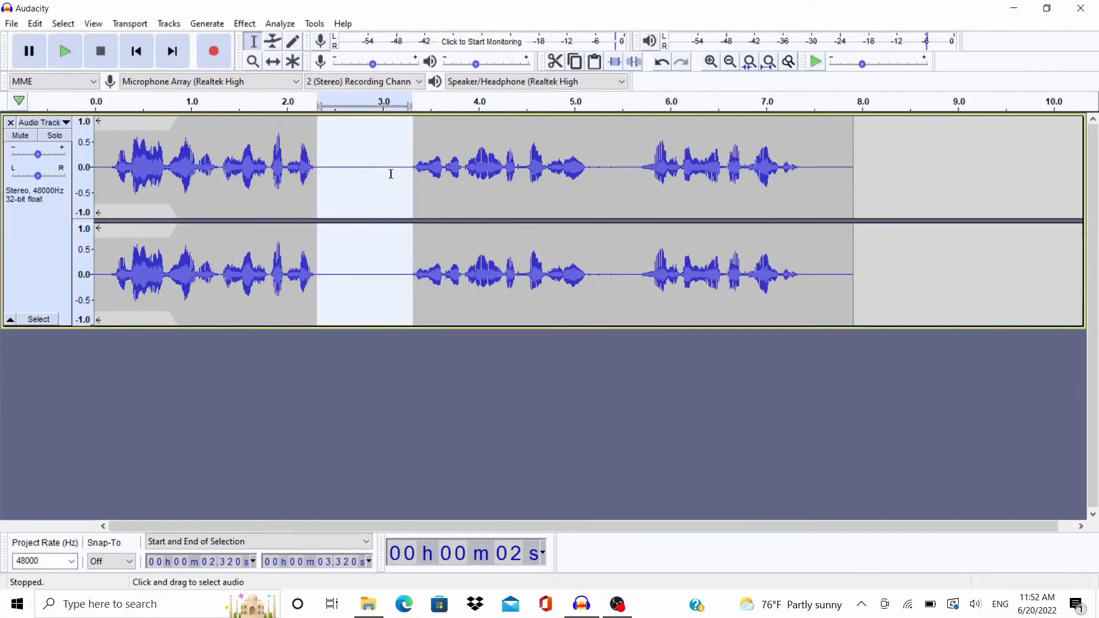
left_click(242, 104)
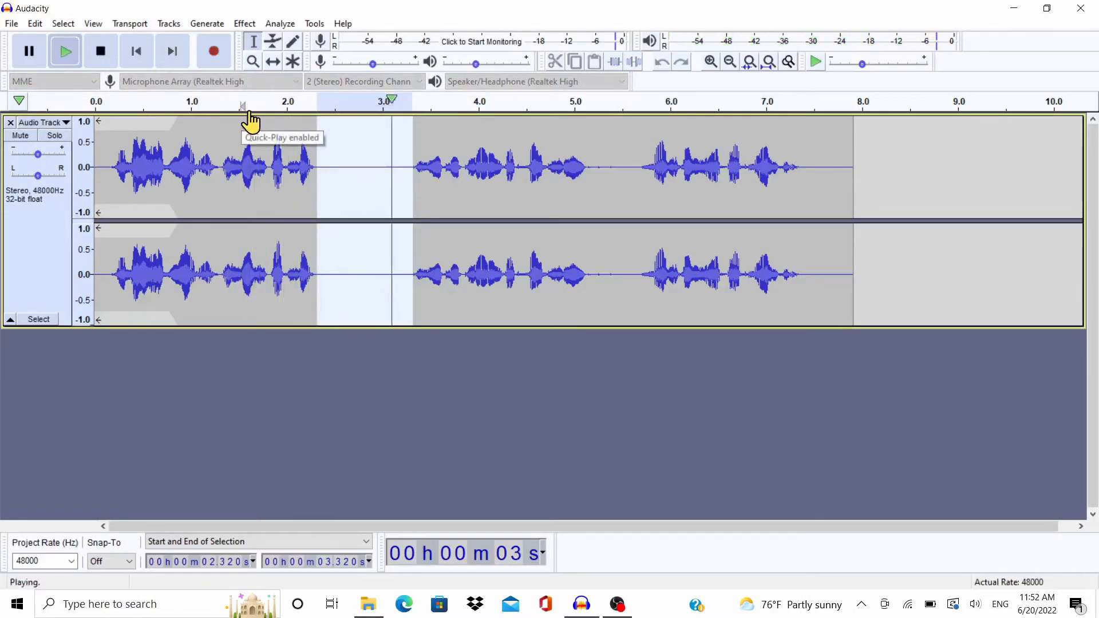
left_click(29, 56)
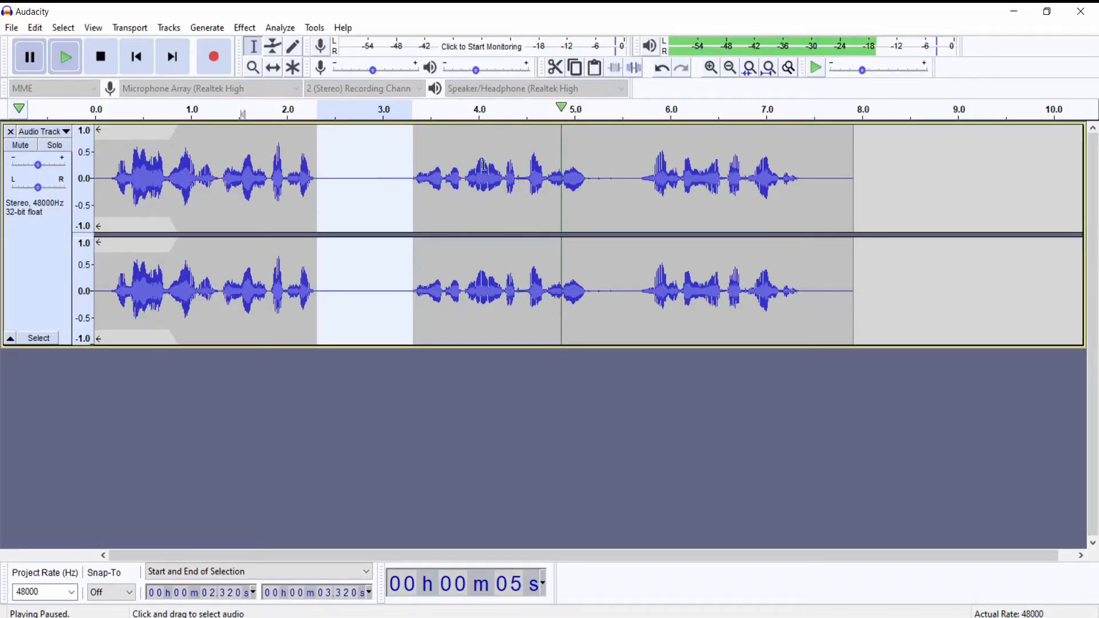
Delete part of the inserted silence from about 2.37 to 2.87 seconds, and the pause from about 4.69 to 5.16 seconds
left_click(426, 143)
left_click_drag(371, 178, 324, 192)
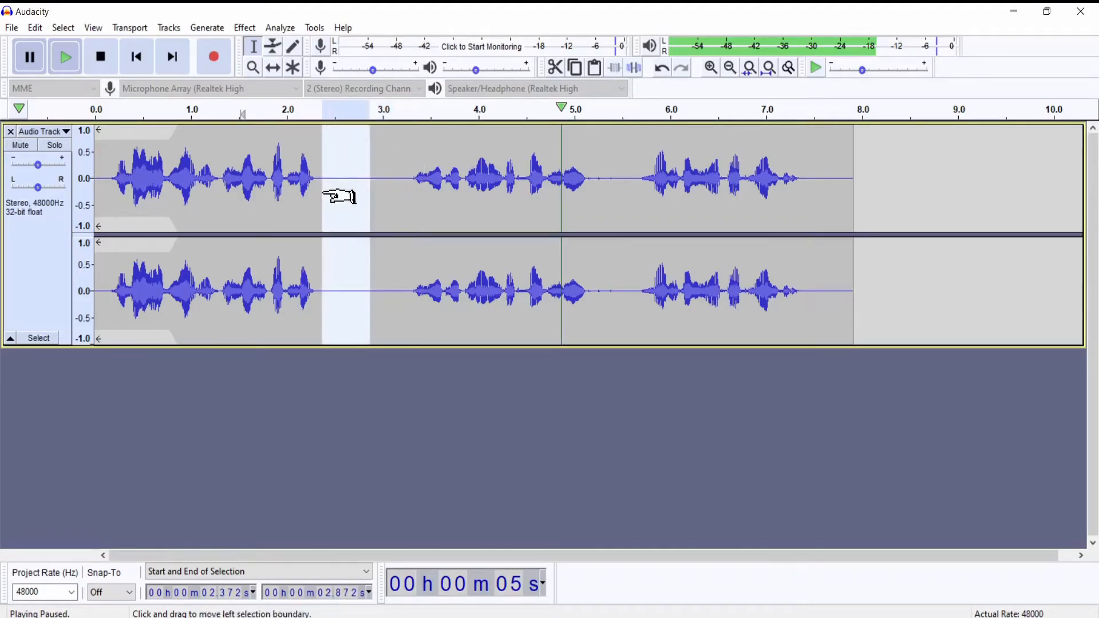
key("Delete")
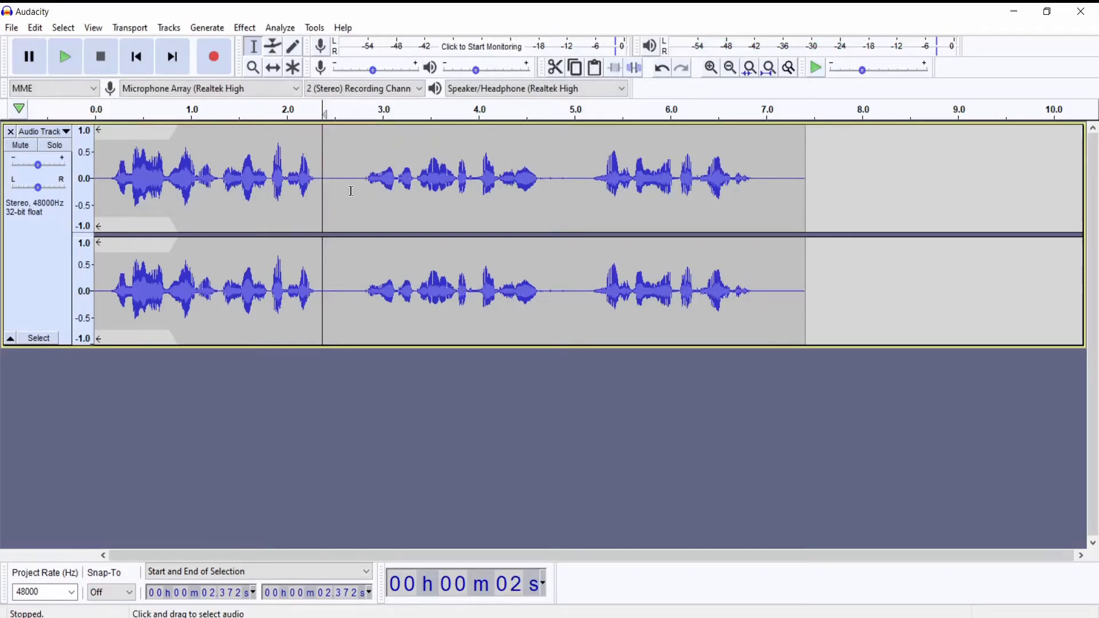
left_click_drag(589, 178, 545, 188)
key("Delete")
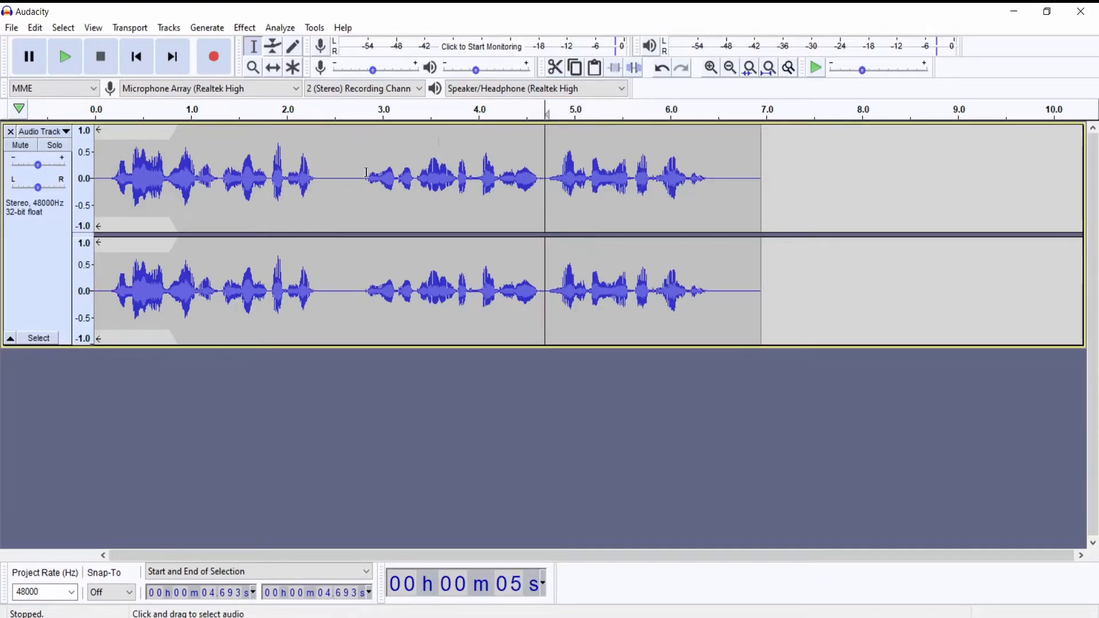
Split the clip at about 2.64 seconds and move its second part later with the Time Shift tool
left_click(348, 154)
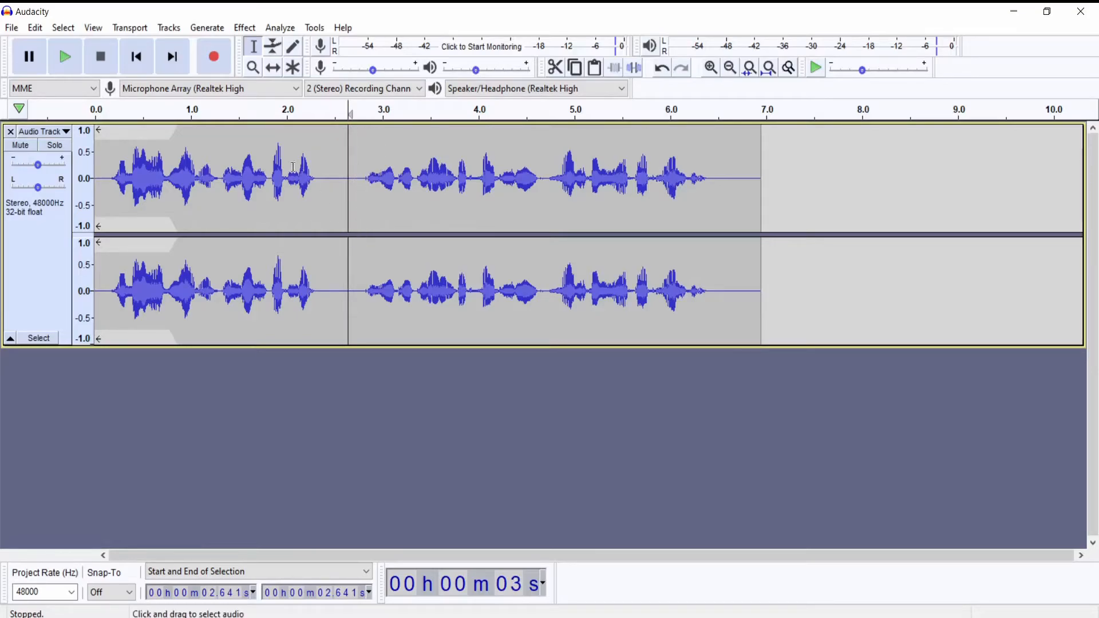
left_click(35, 27)
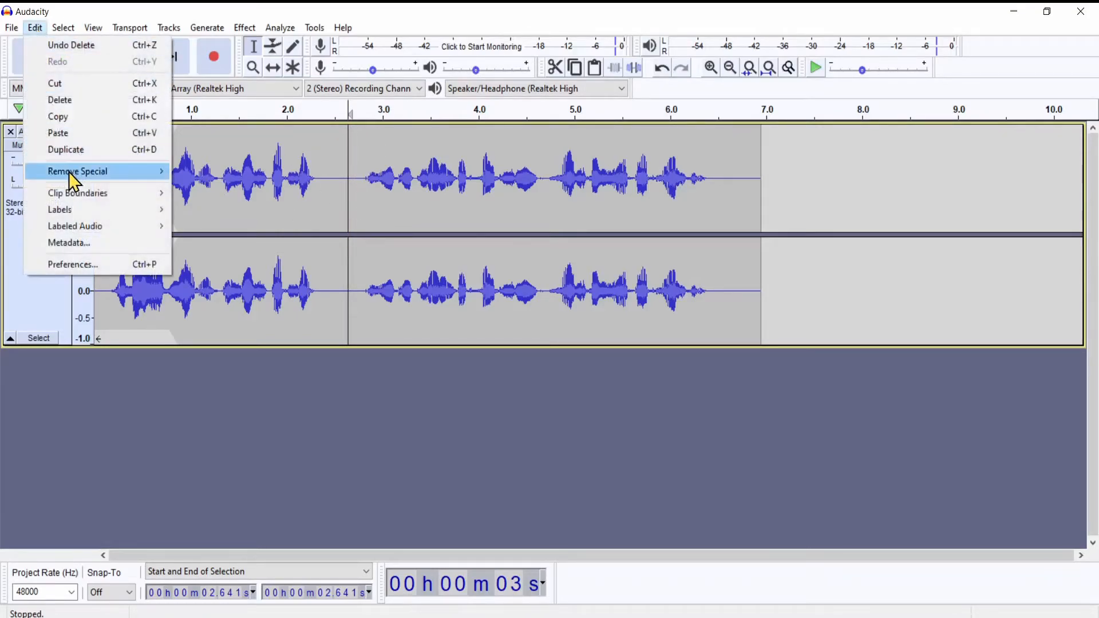
mouse_move(153, 195)
left_click(188, 192)
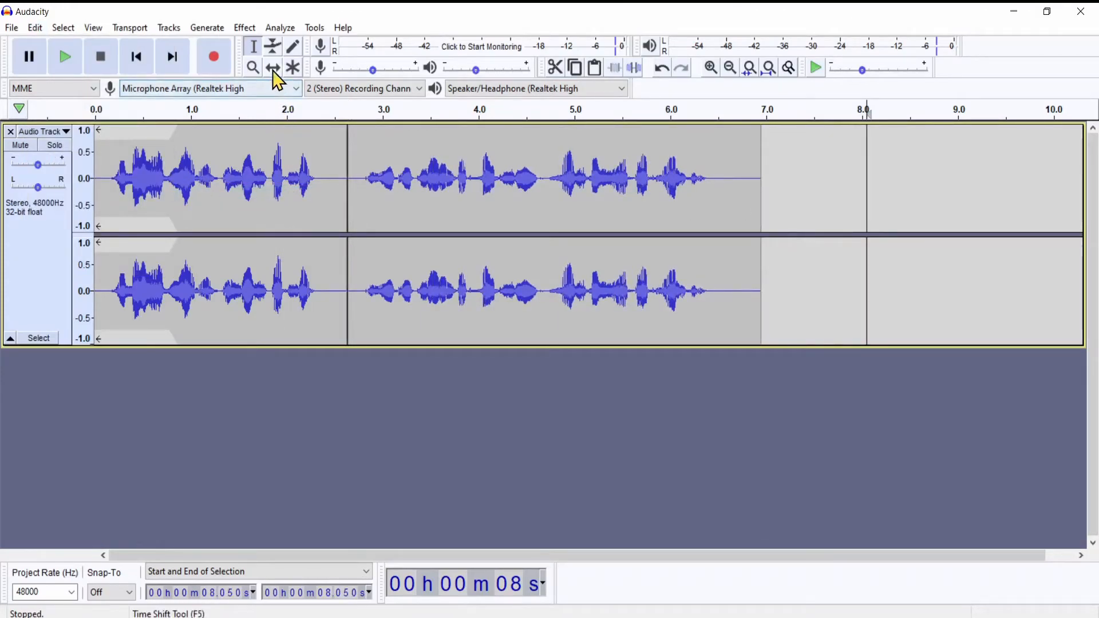
left_click(273, 69)
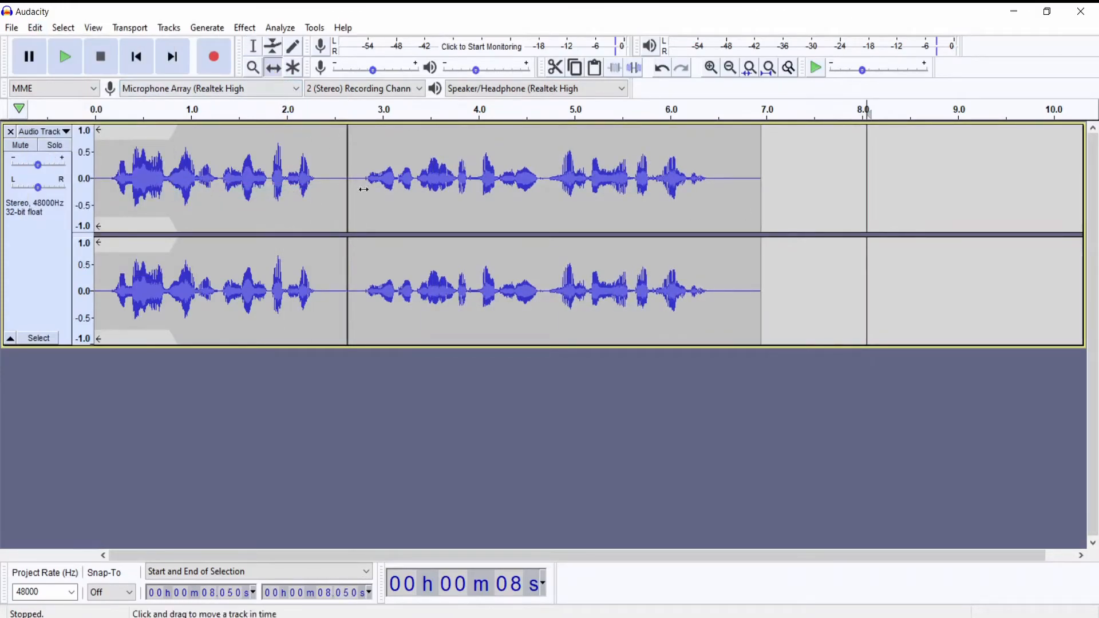
left_click_drag(361, 268, 388, 261)
Undo the shift, the split and the last pause deletion, delete the 4.69 to 5.16 second pause again, and return to the Selection tool
key("ctrl+z")
key("ctrl+z")
key("ctrl+z")
key("ctrl+z")
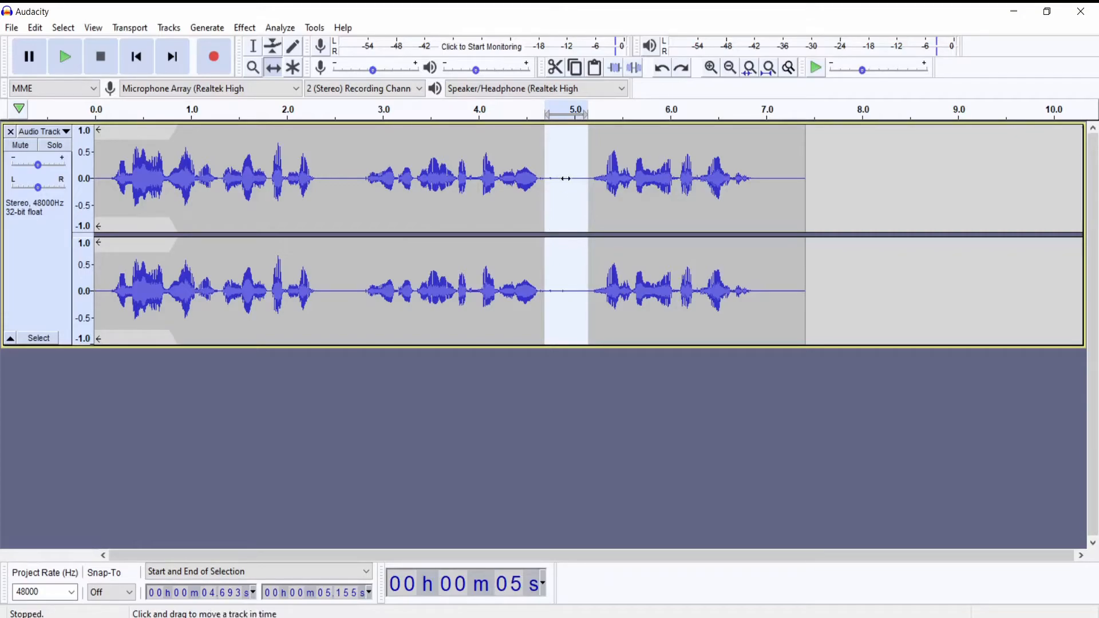
key("Delete")
left_click(253, 46)
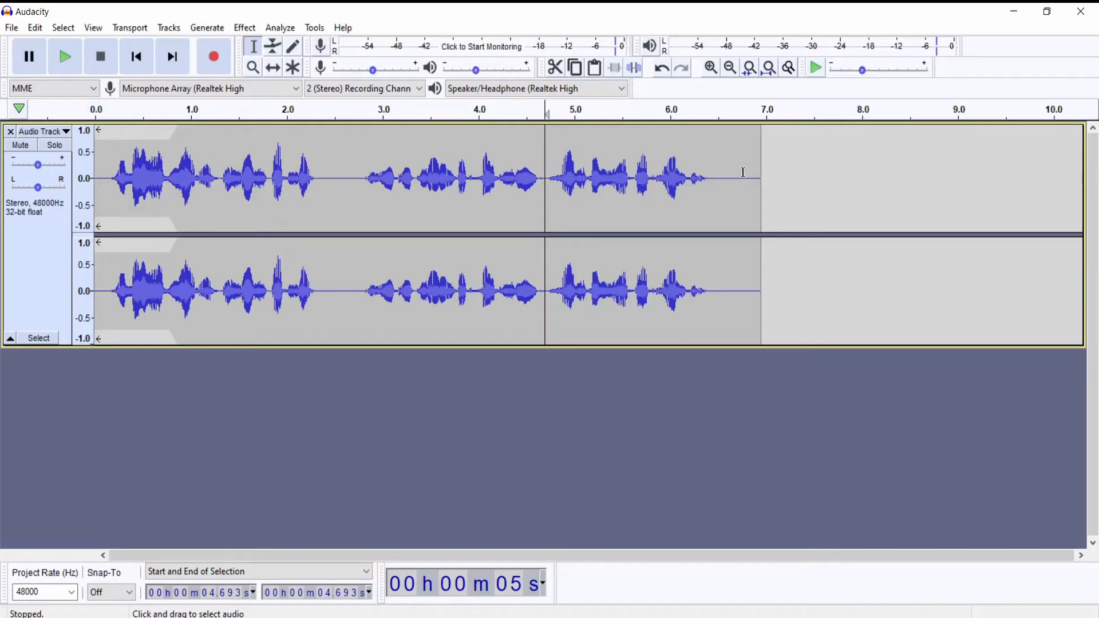
Copy the ending from about 4.71 to 6.91 seconds, paste it at about 7.29 seconds, and undo the paste
left_click_drag(757, 173, 547, 176)
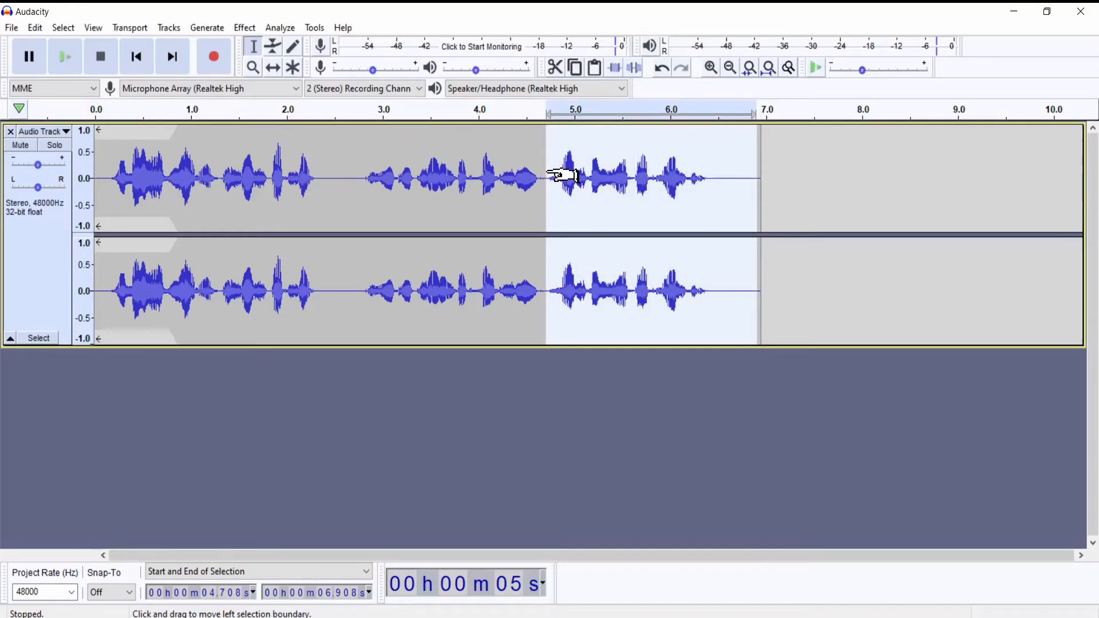
left_click(794, 161)
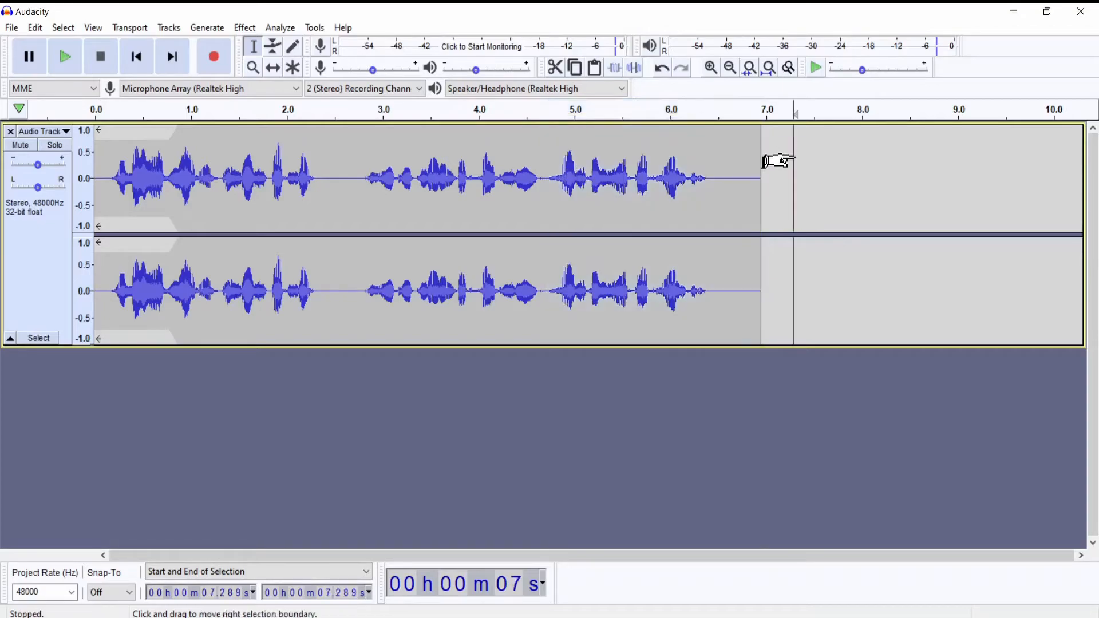
key("ctrl+v")
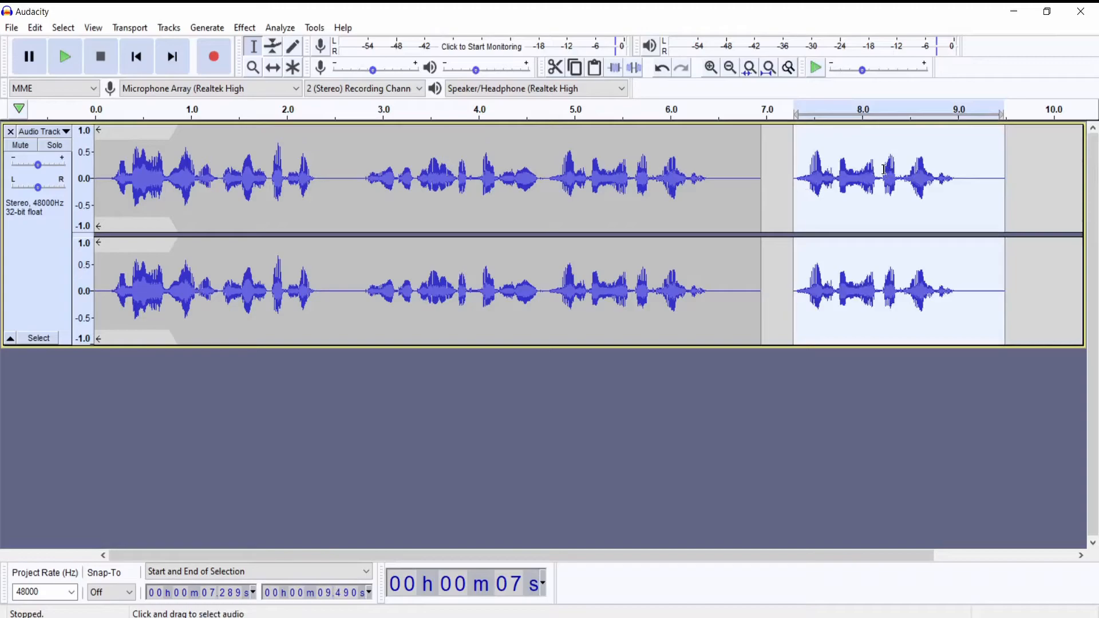
key("ctrl+z")
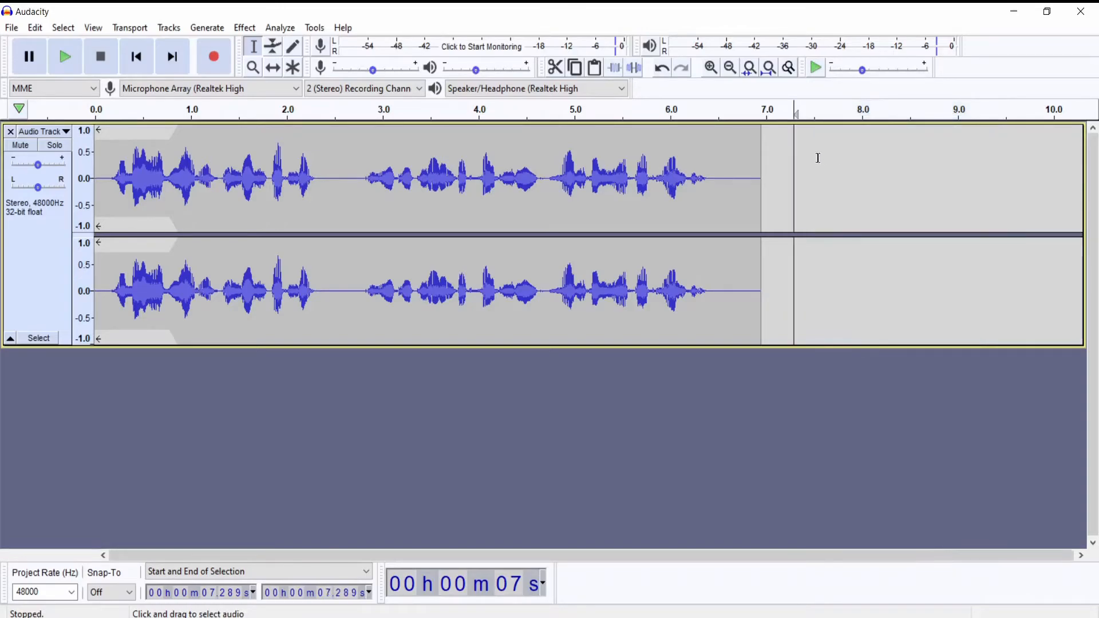
Remove the closing phrase starting at about 4.74 seconds and paste the audio back at about 5.30 seconds
left_click_drag(732, 169, 549, 180)
key("Delete")
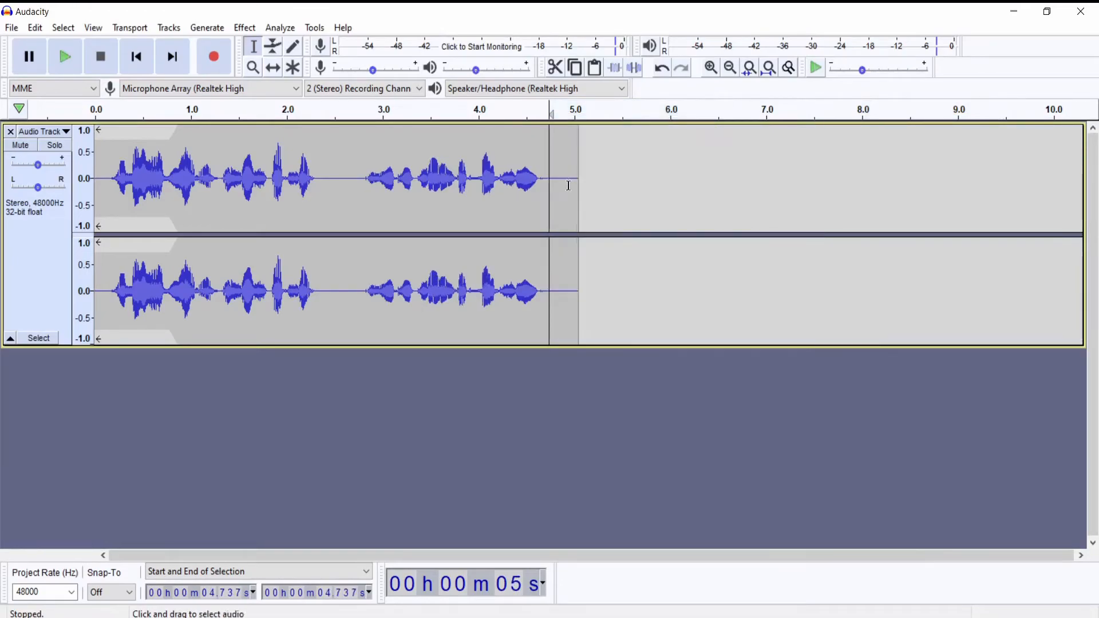
left_click(605, 132)
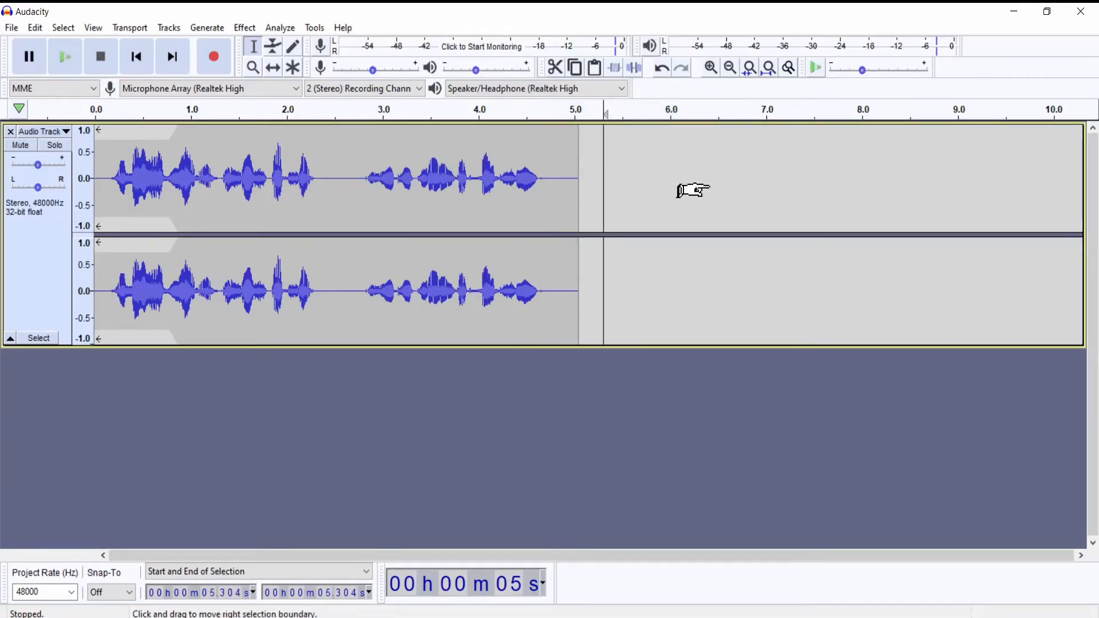
key("ctrl+v")
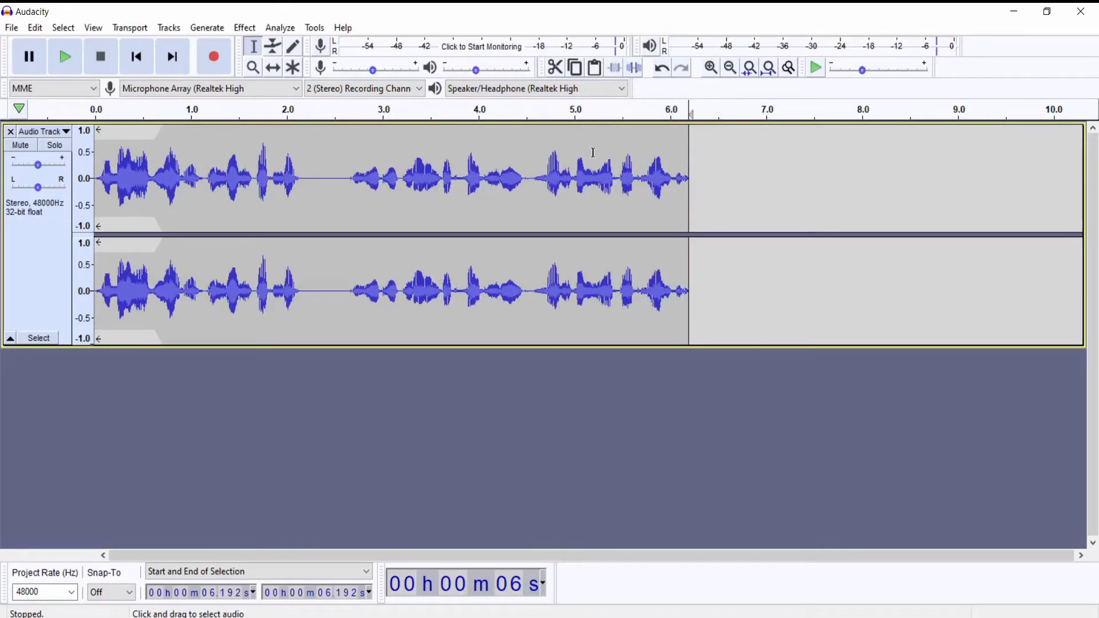
Apply Fade Out to the selection from about 5.69 to 6.71 seconds at the clip's end, clear the selection and play the ending back
left_click_drag(738, 183, 642, 199)
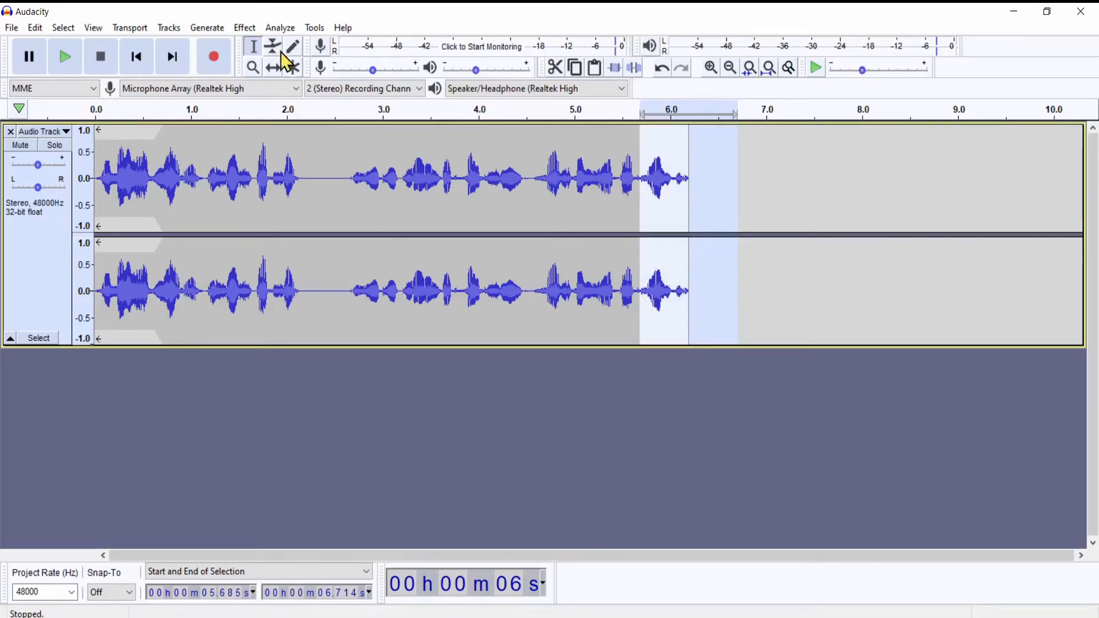
left_click(242, 26)
left_click(310, 258)
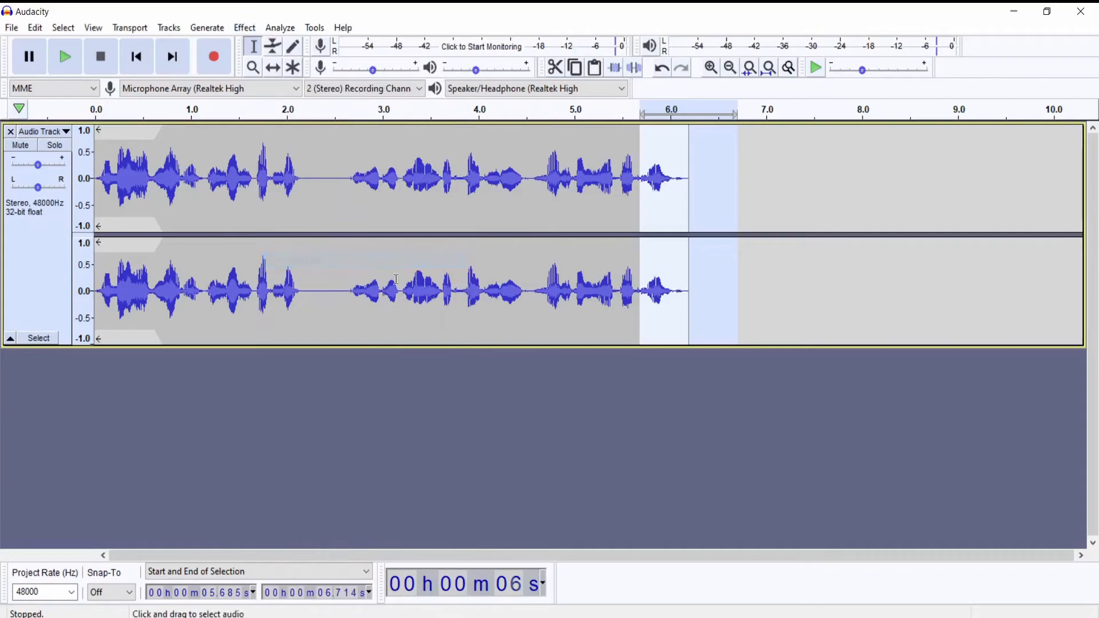
left_click(765, 178)
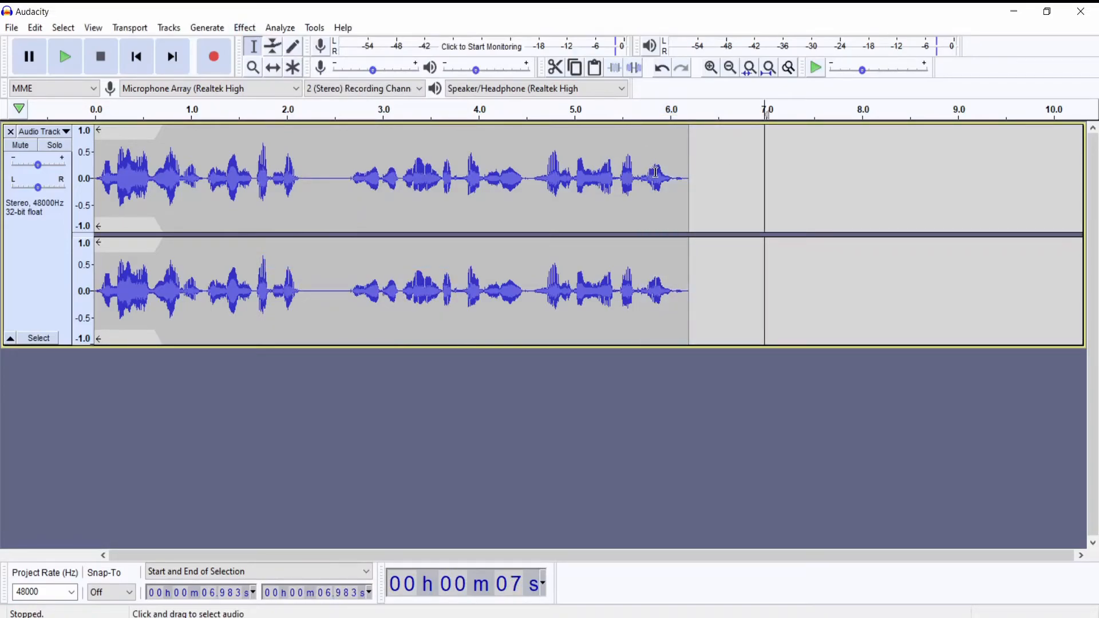
left_click(561, 109)
Apply Fade In to the first 0.45 seconds of the clip and play back the opening up to about 1.25 seconds
left_click_drag(137, 165, 94, 171)
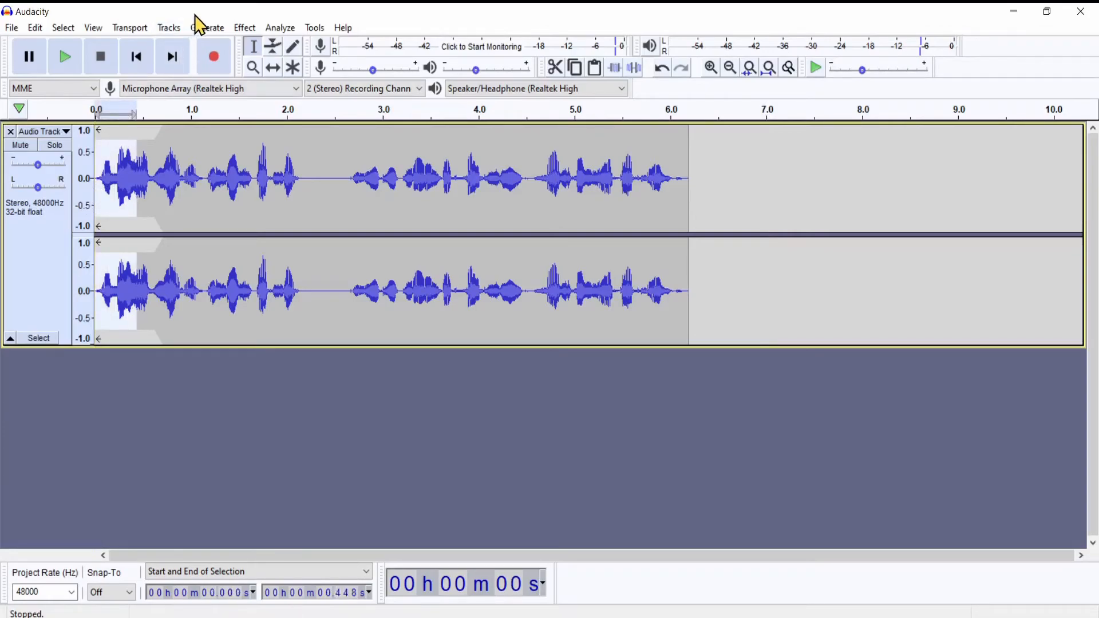
left_click(251, 32)
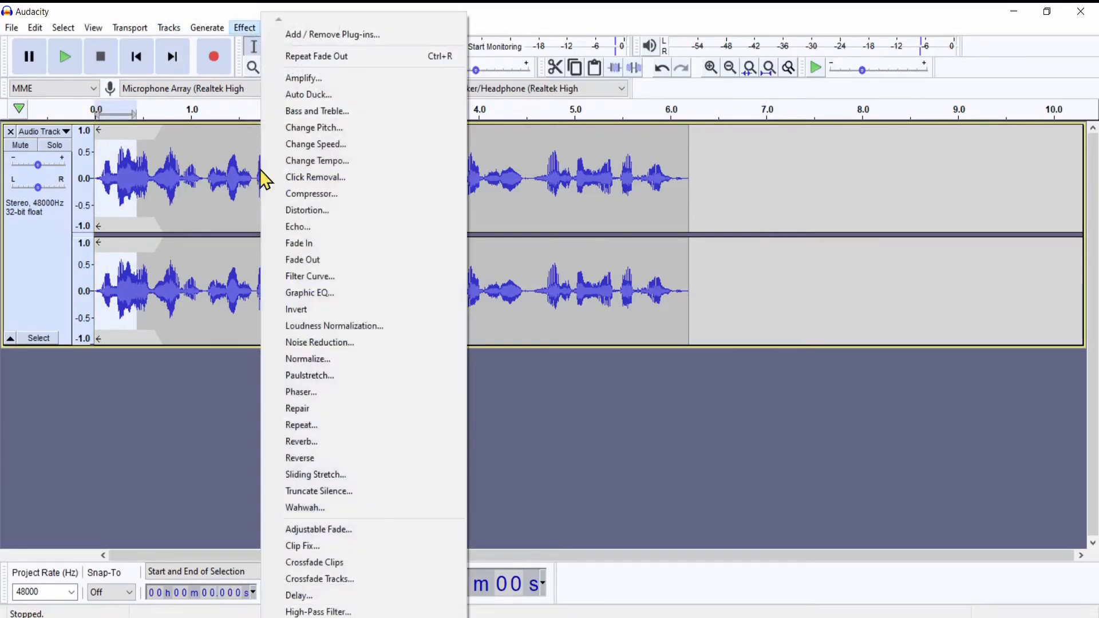
left_click(299, 242)
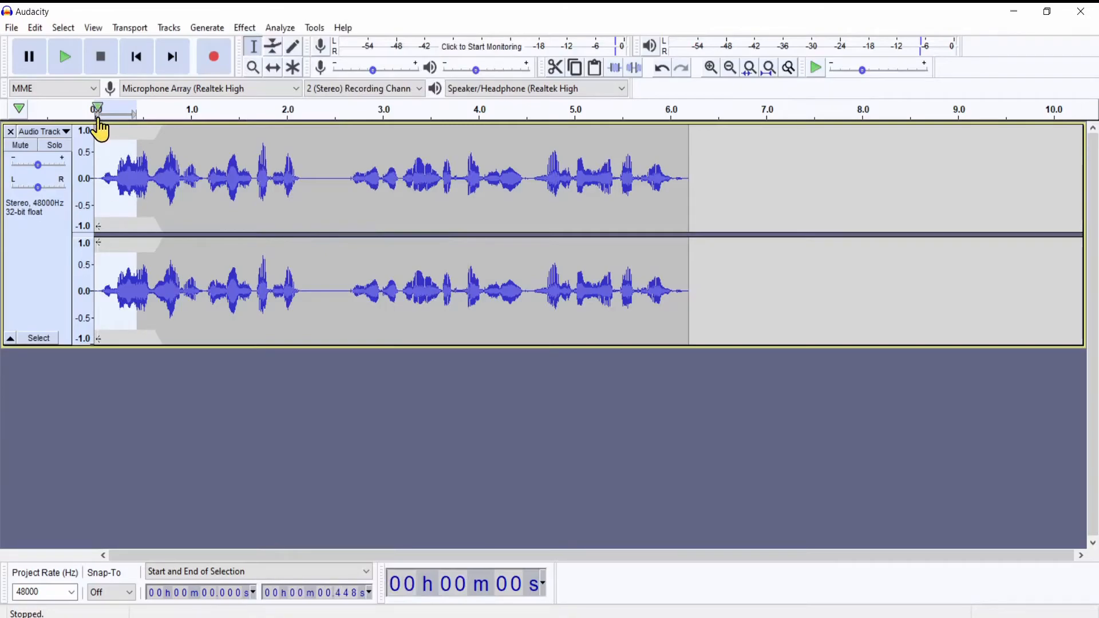
left_click(65, 56)
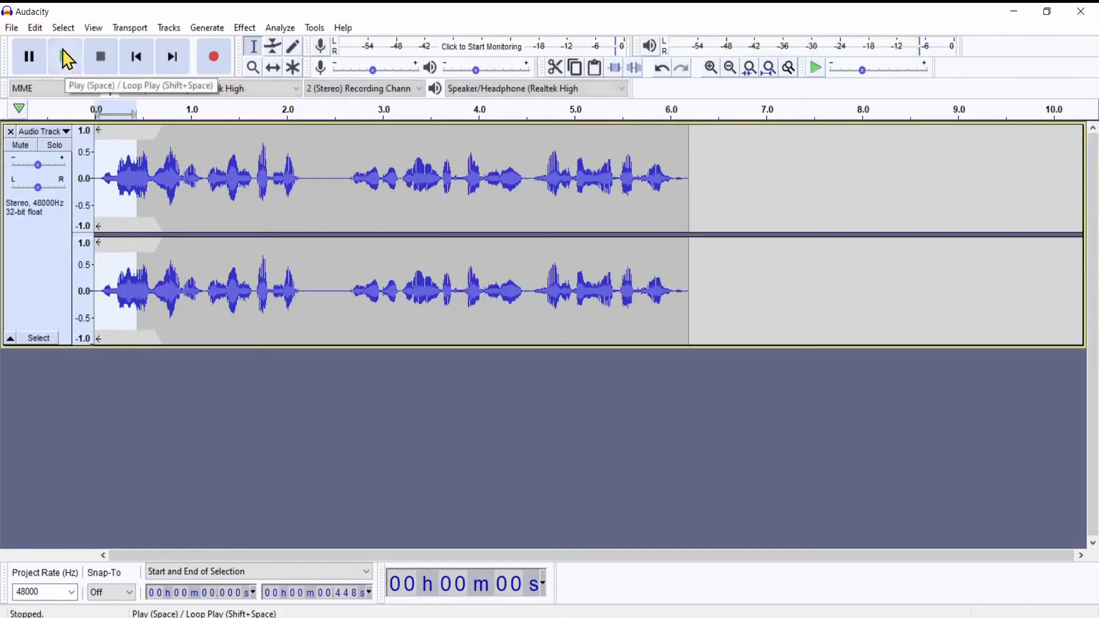
left_click(29, 56)
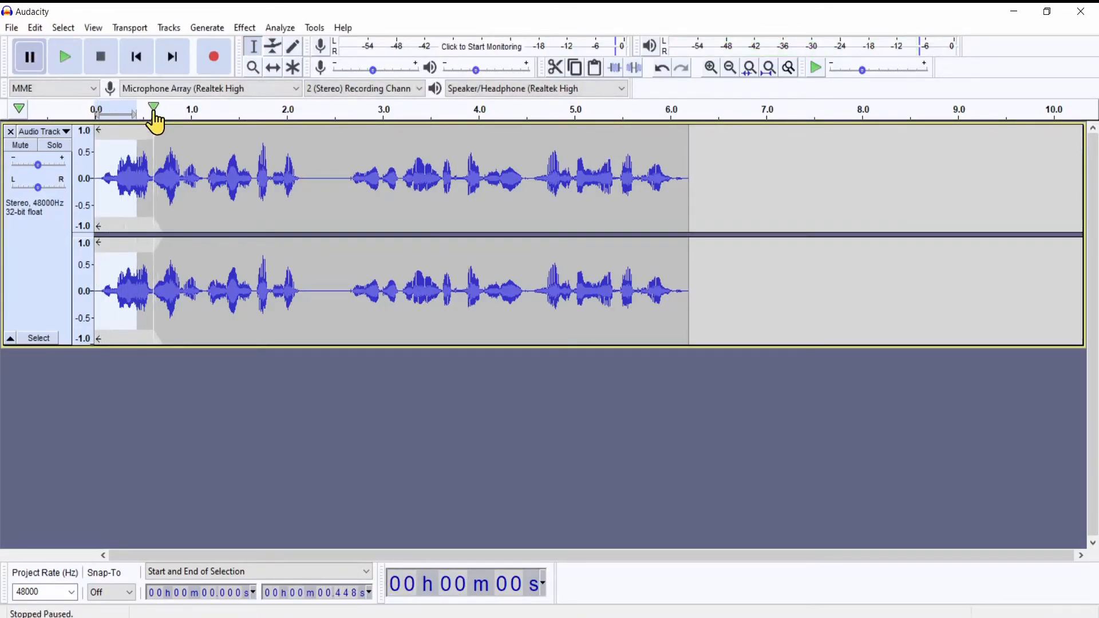
left_click(214, 147, "shift")
left_click(65, 54)
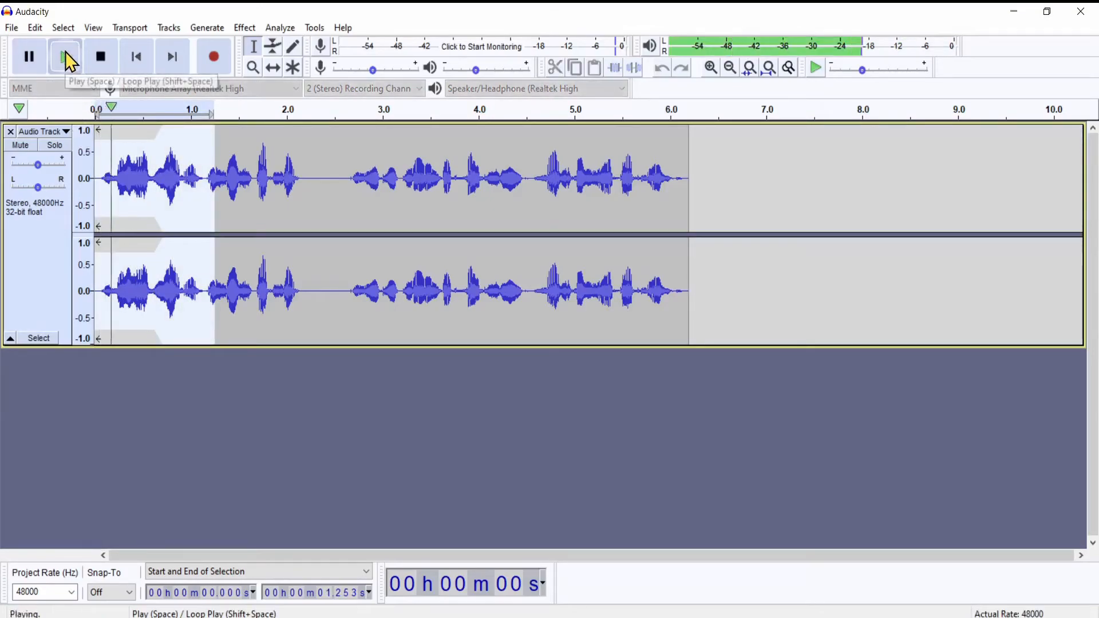
Select the whole audio track and capture its noise profile with Noise Reduction
left_click(303, 151)
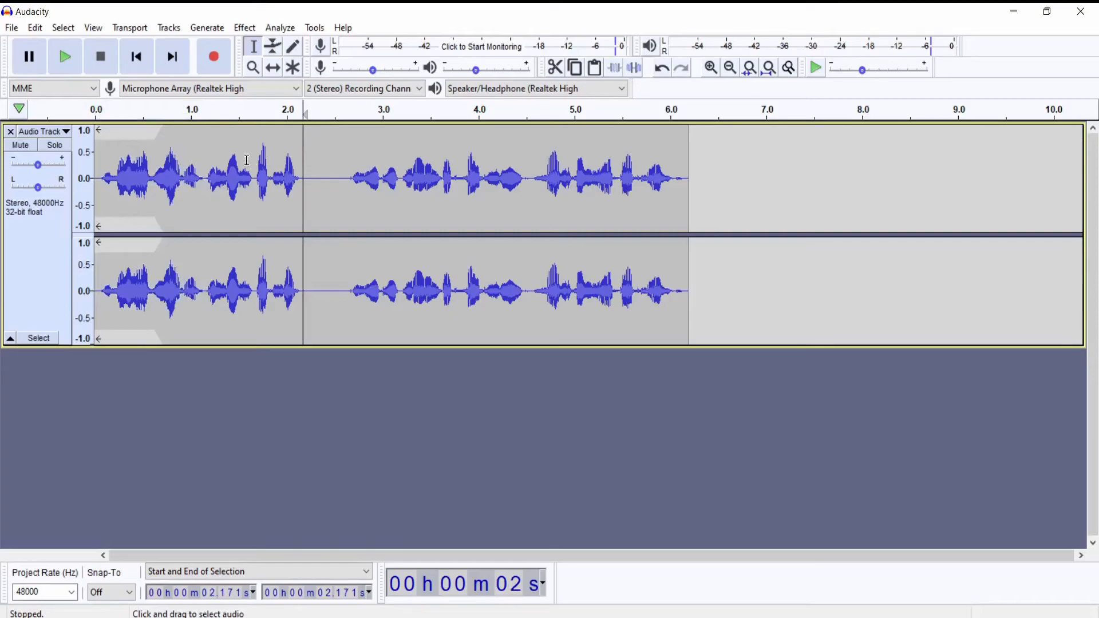
key("ctrl+a")
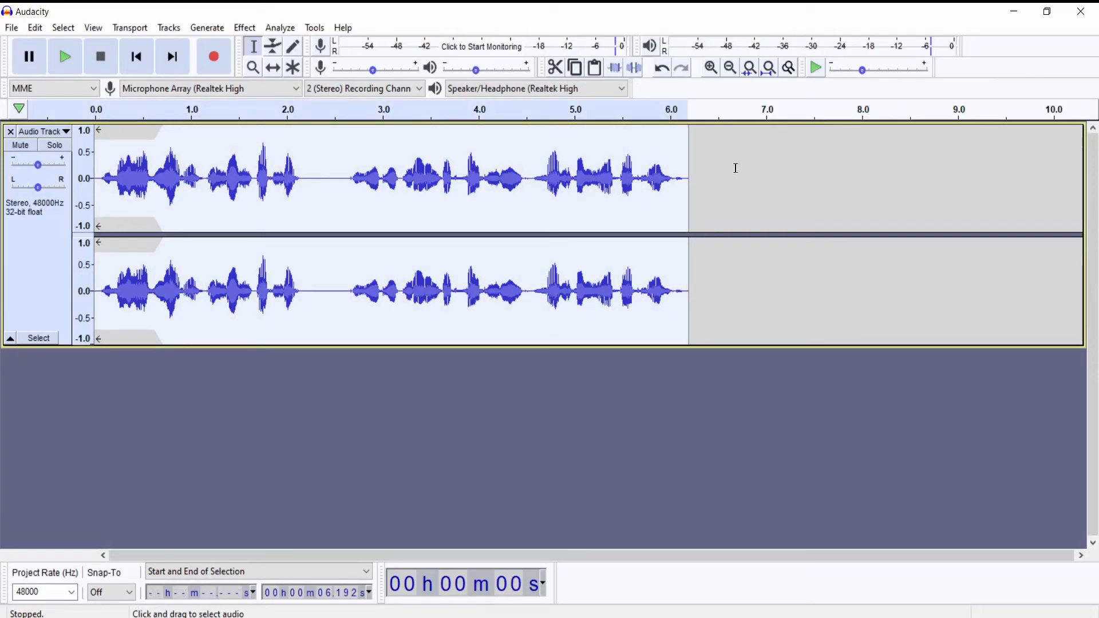
left_click(247, 27)
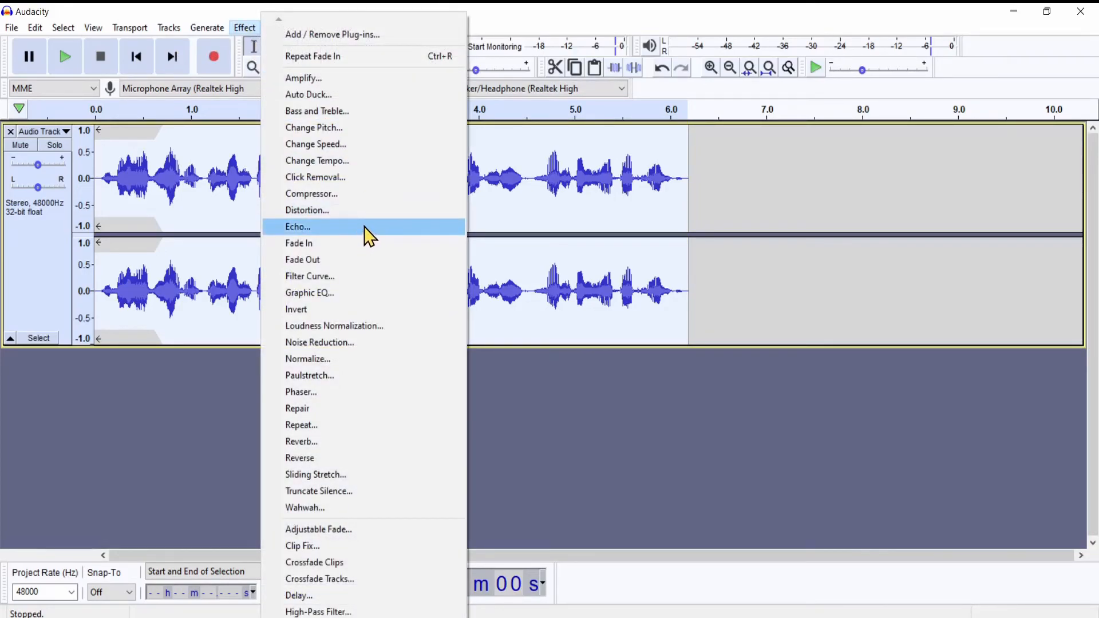
left_click(339, 344)
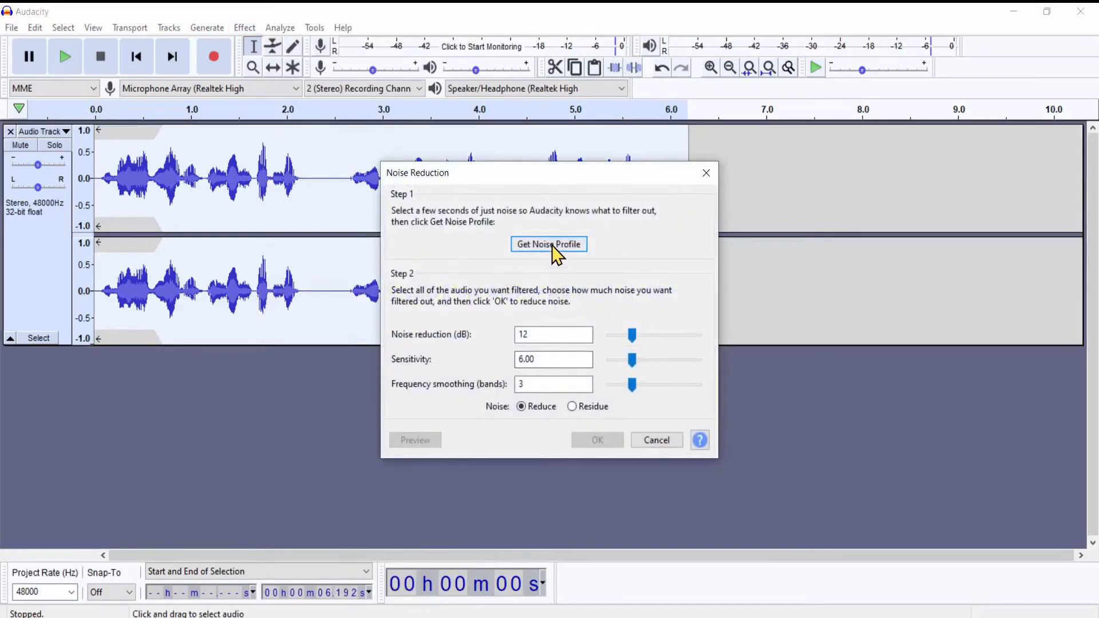
left_click(552, 243)
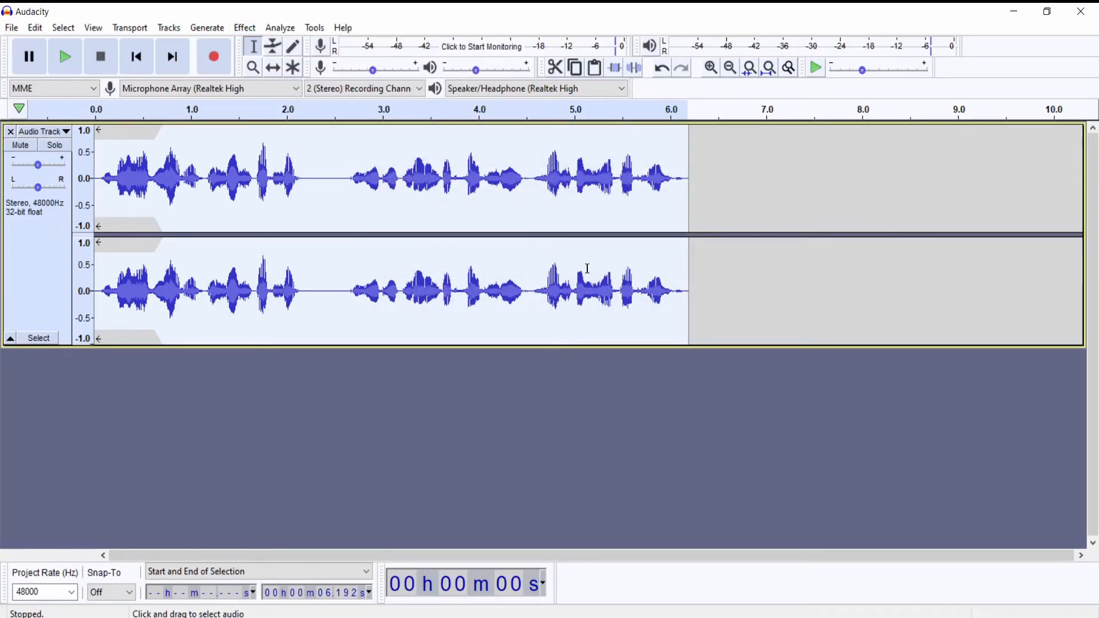
Apply Noise Reduction to the whole track at 12 dB, sensitivity 6.00 and 3 smoothing bands, and play the clip back from the start
left_click(245, 29)
left_click(324, 341)
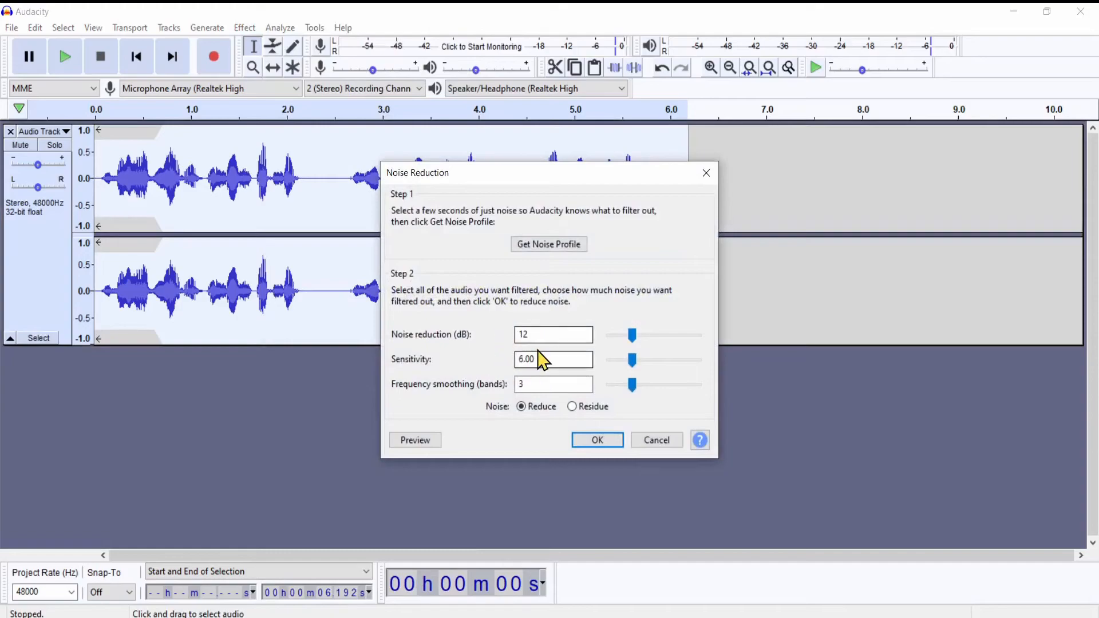
left_click(597, 440)
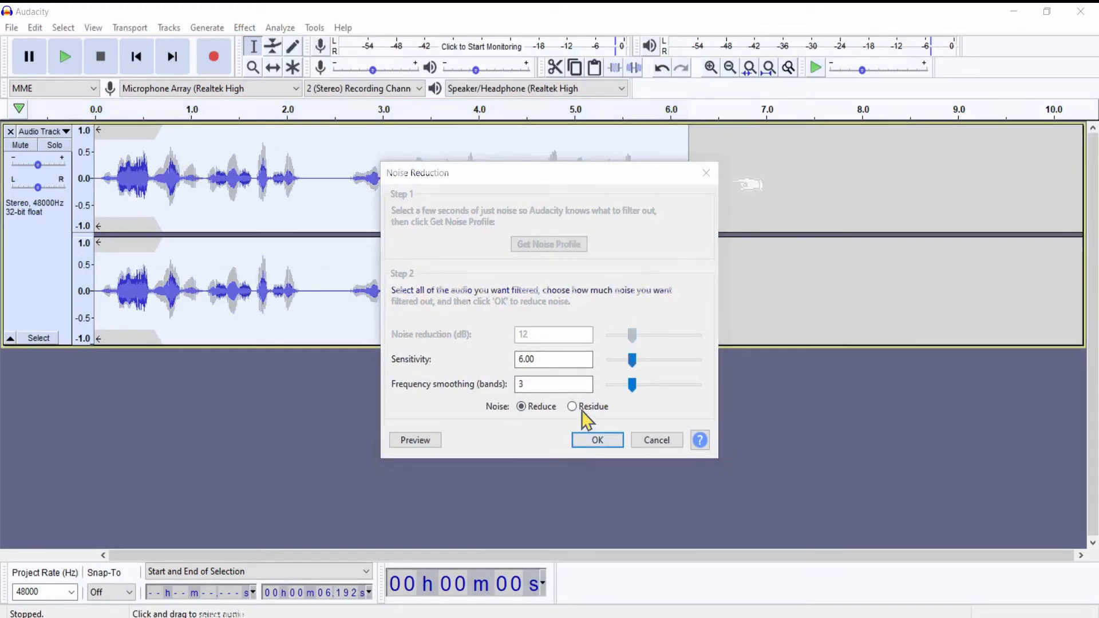
left_click(97, 117)
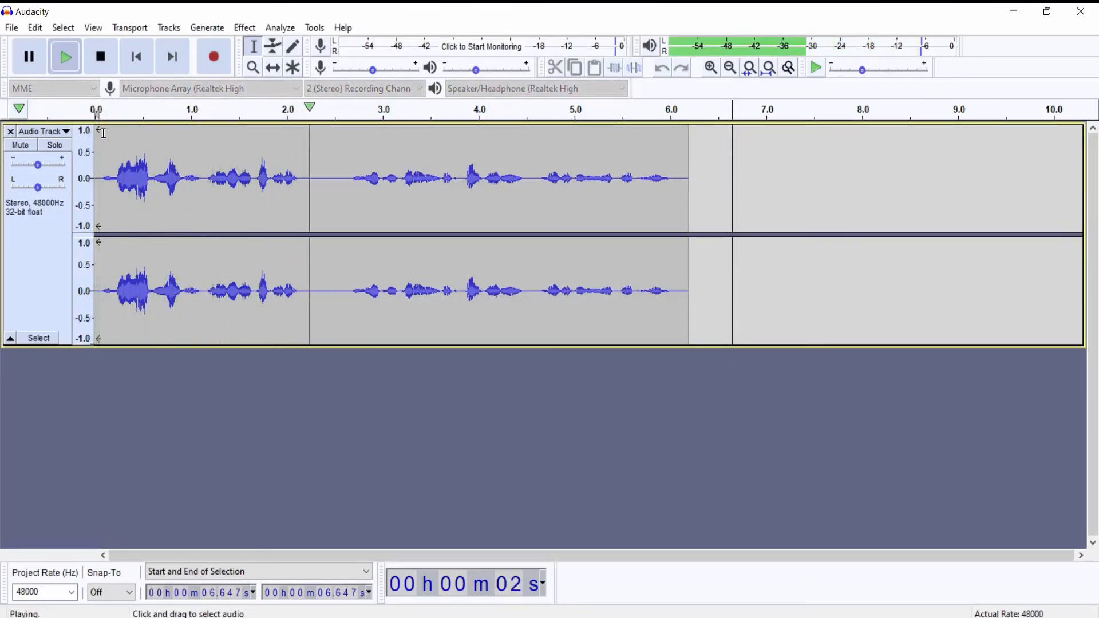
left_click(30, 58)
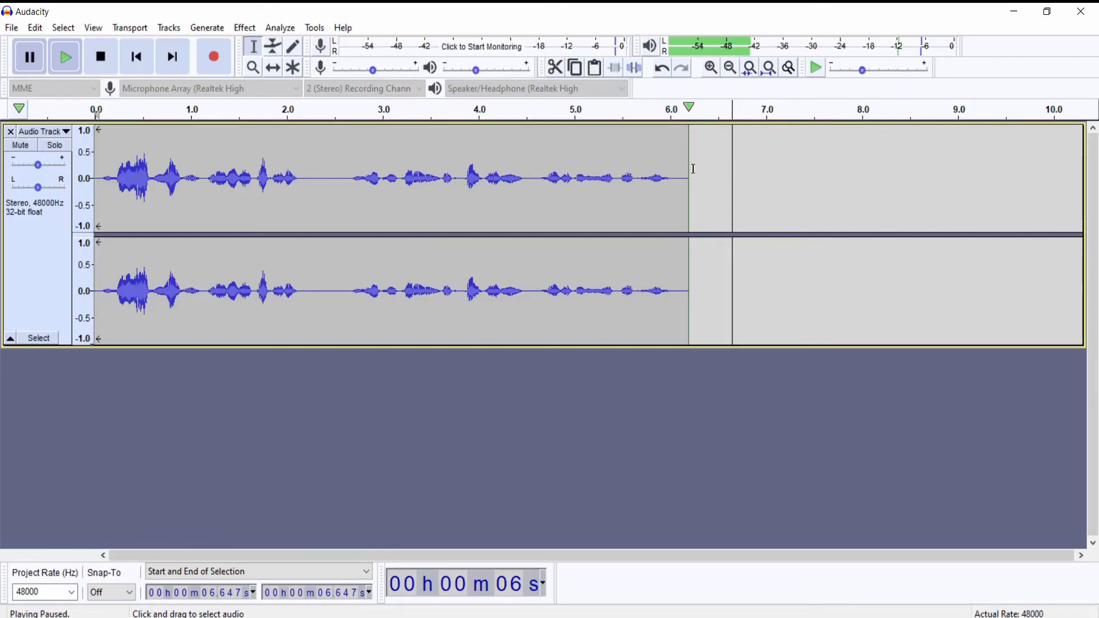
Amplify the audio from about 1.13 seconds to the clip's end by 3.2 dB
left_click_drag(695, 172, 201, 191)
left_click(245, 28)
left_click(297, 79)
left_click_drag(574, 292, 564, 316)
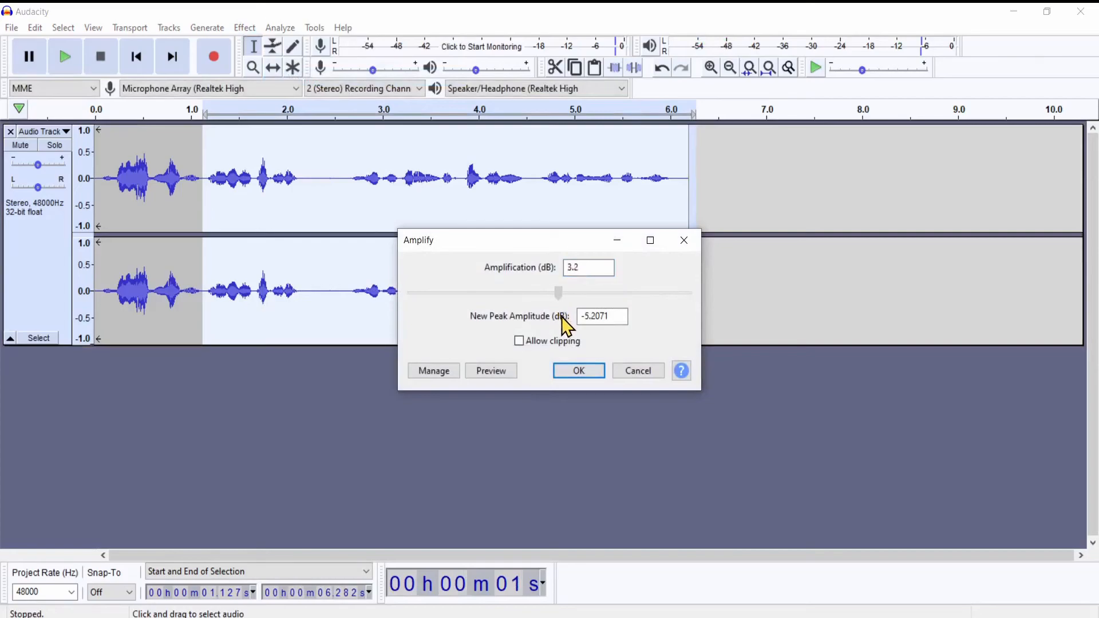
left_click(577, 378)
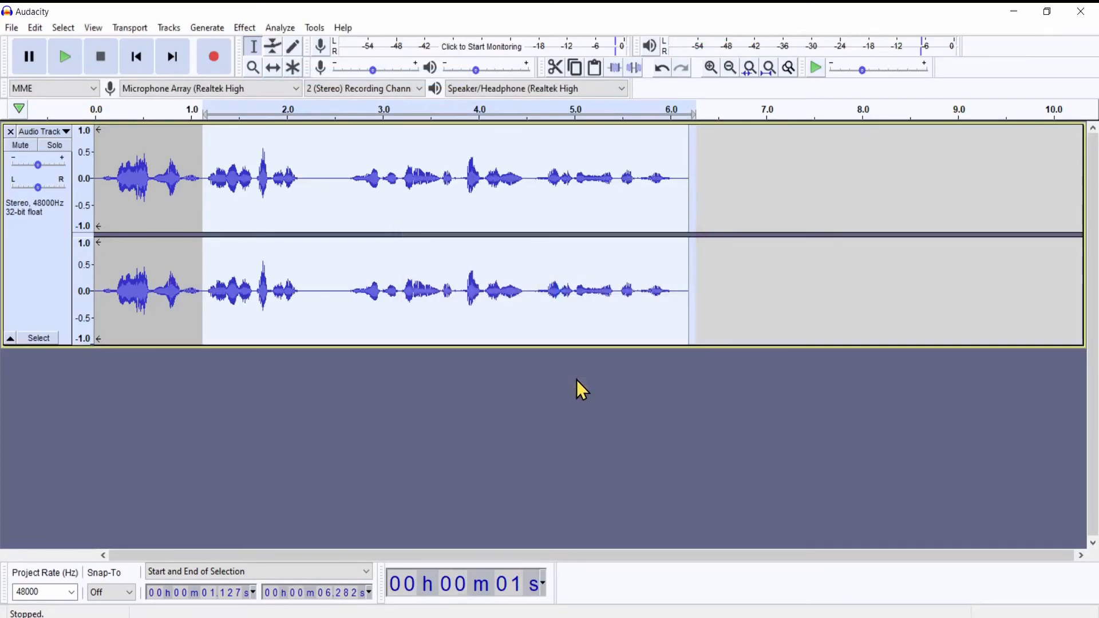
Play the amplified clip from the start, pause at its end and clear the selection
left_click(101, 109)
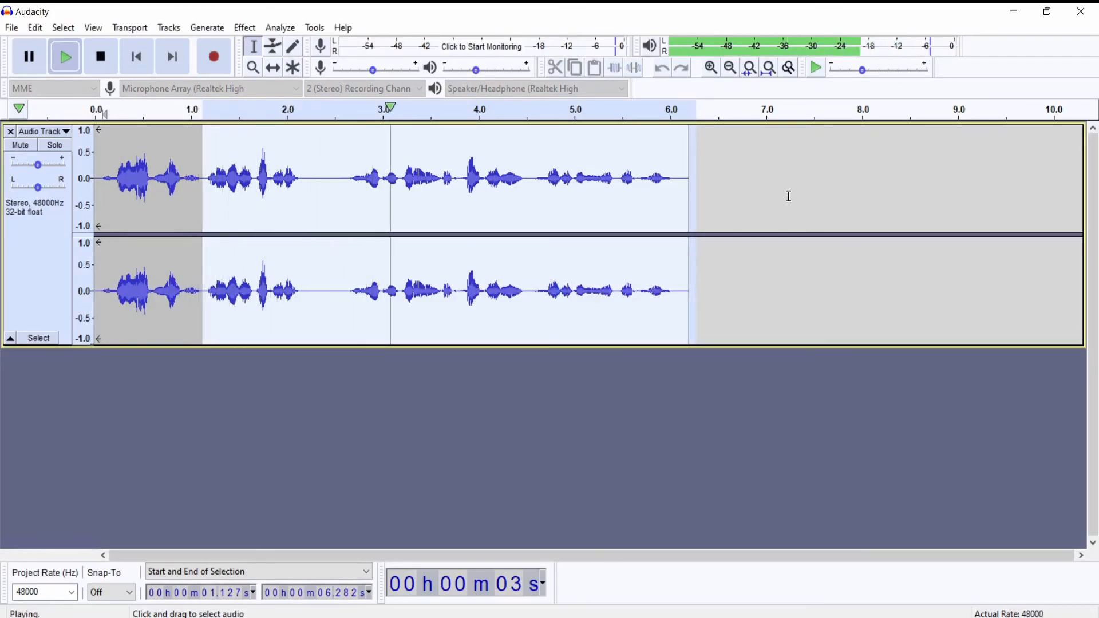
left_click(26, 61)
left_click(702, 186)
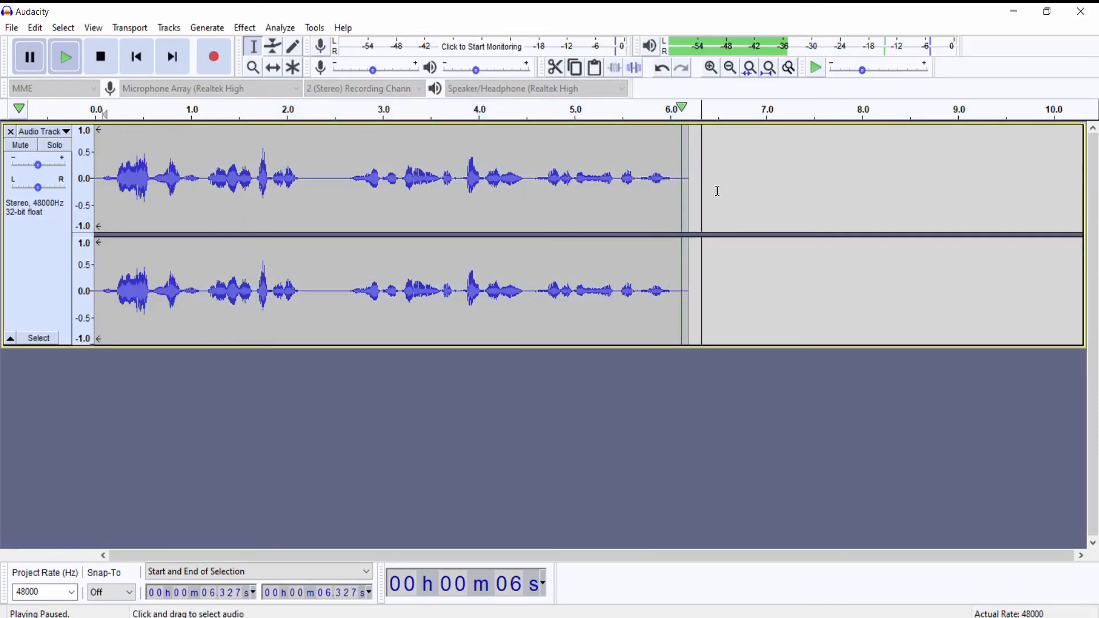